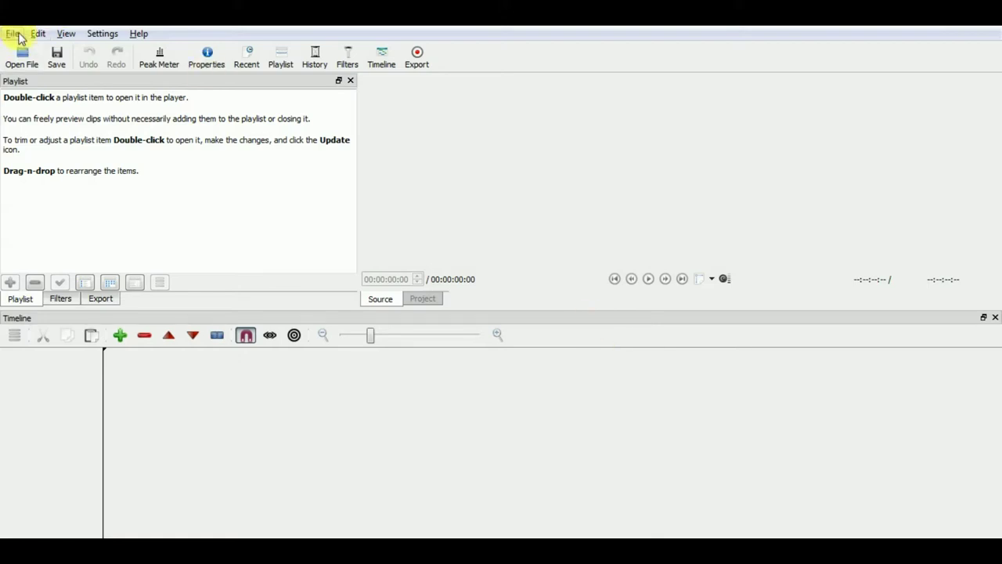
# - Open the Open Other dialog from the File menu with the Color generator selected
pyautogui.click(14, 36)
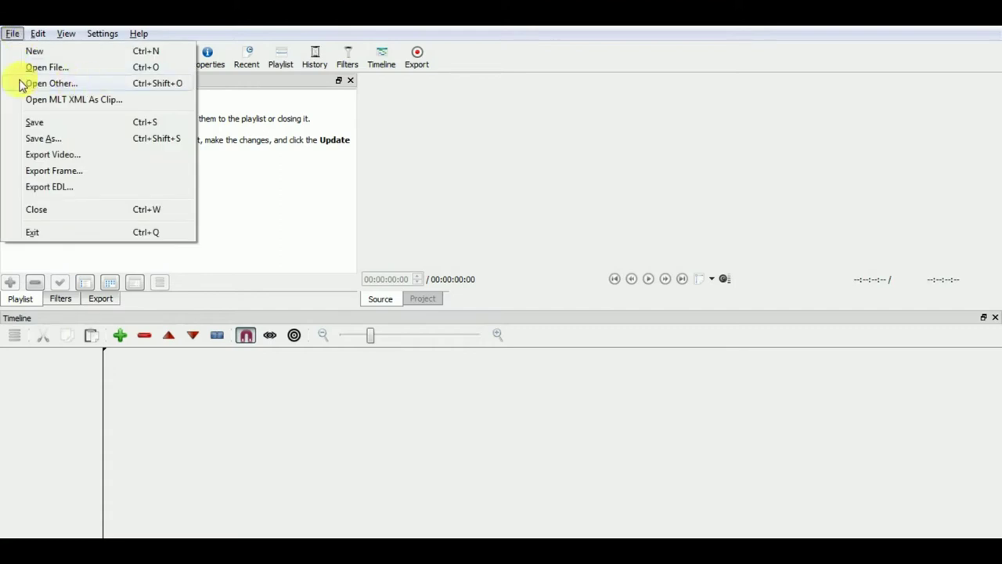
pyautogui.click(69, 88)
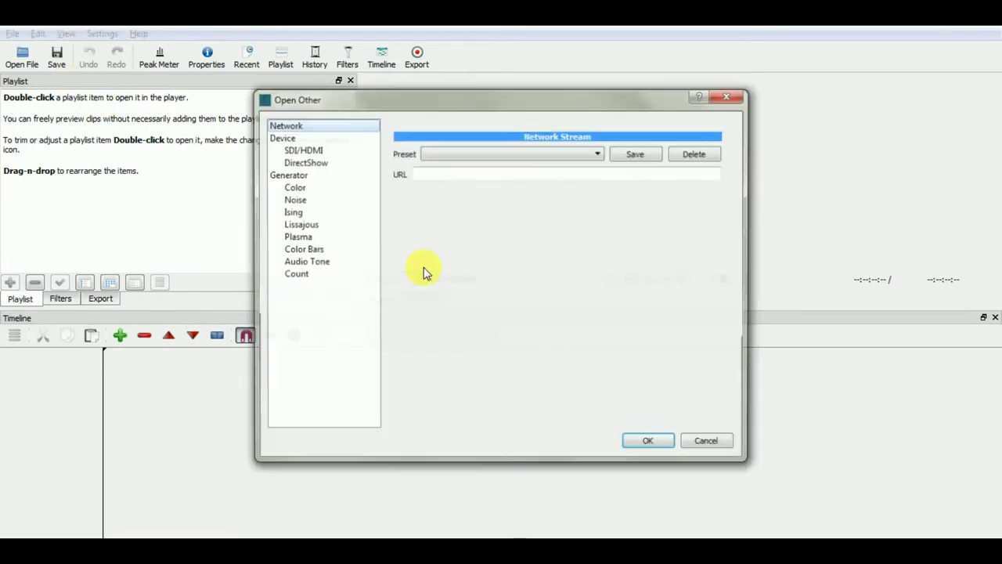
pyautogui.click(294, 190)
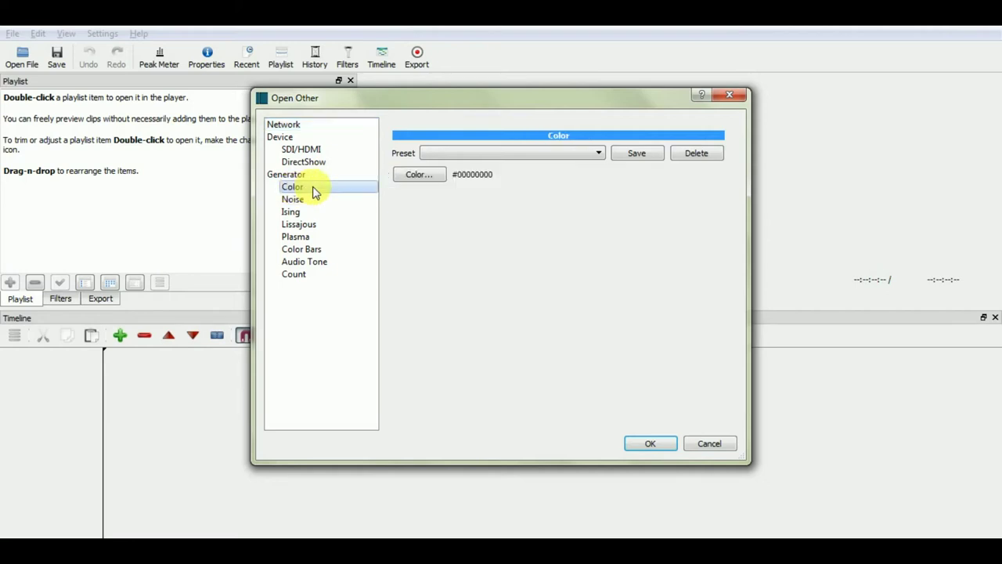
# - Pick a green in the colour chooser and darken it to #009e00
pyautogui.click(437, 175)
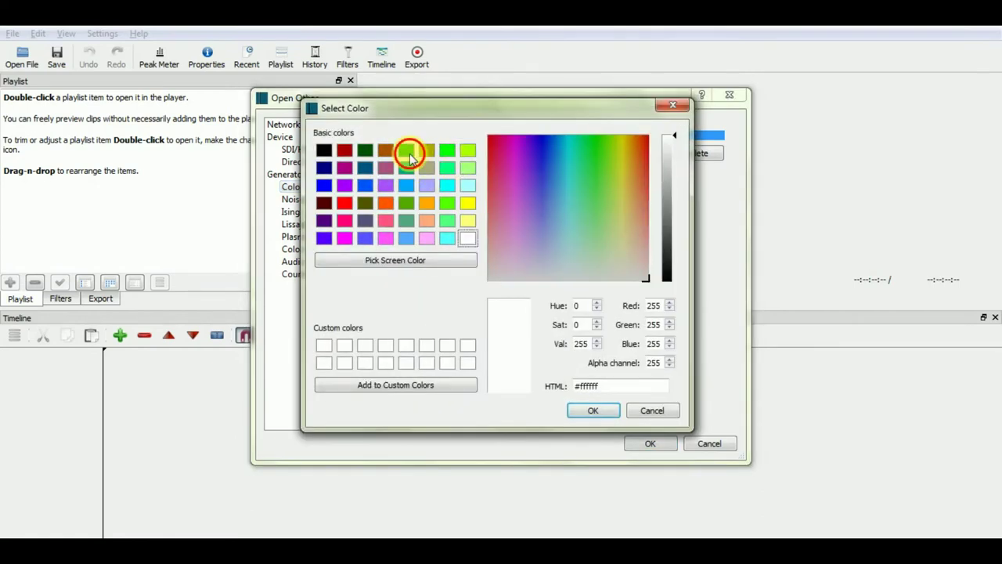
pyautogui.click(407, 151)
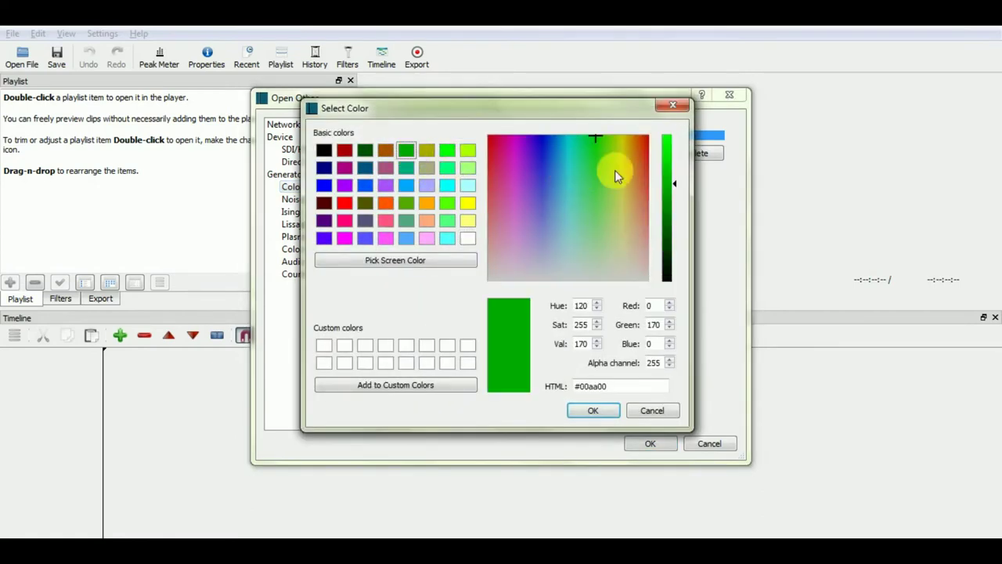
pyautogui.click(665, 190)
pyautogui.click(613, 385)
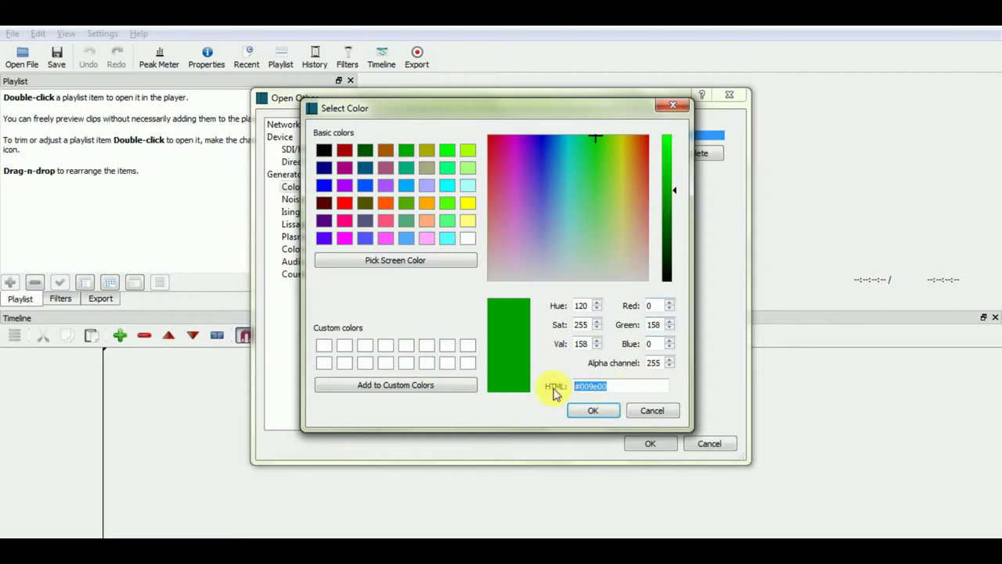
# - Open Sticky Notes from the Start menu to jot down the green's colour code
pyautogui.press('super')
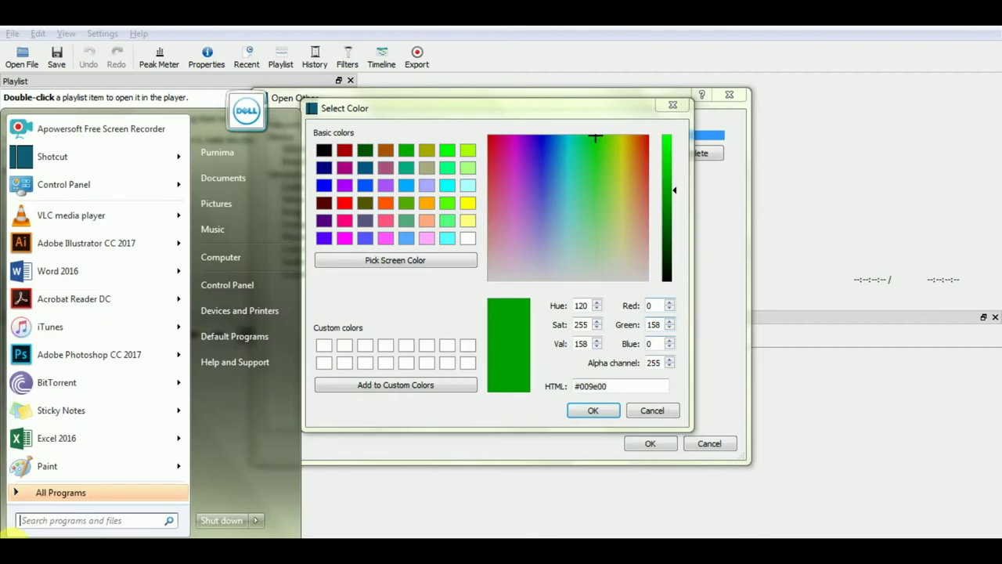
pyautogui.click(855, 386)
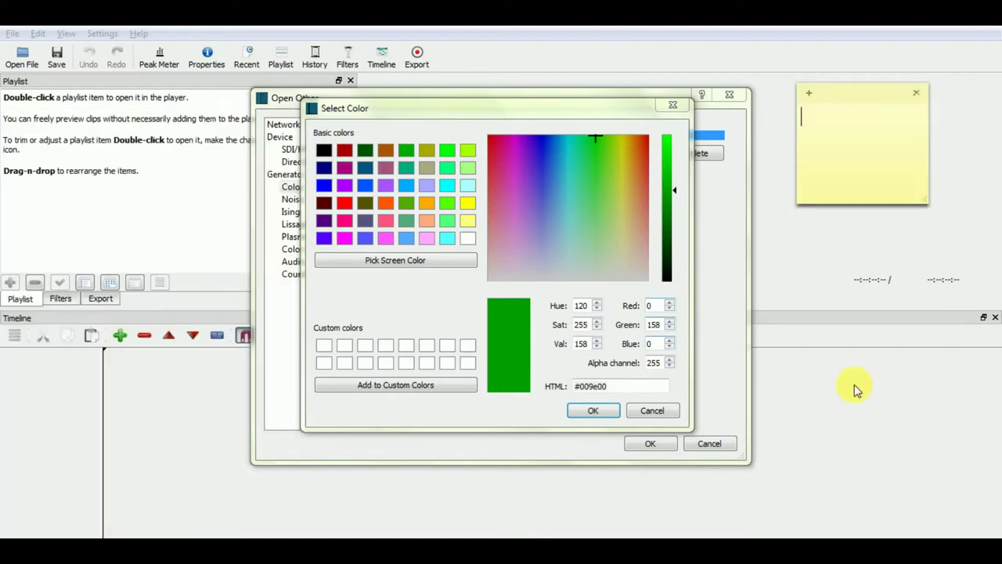
pyautogui.click(822, 151)
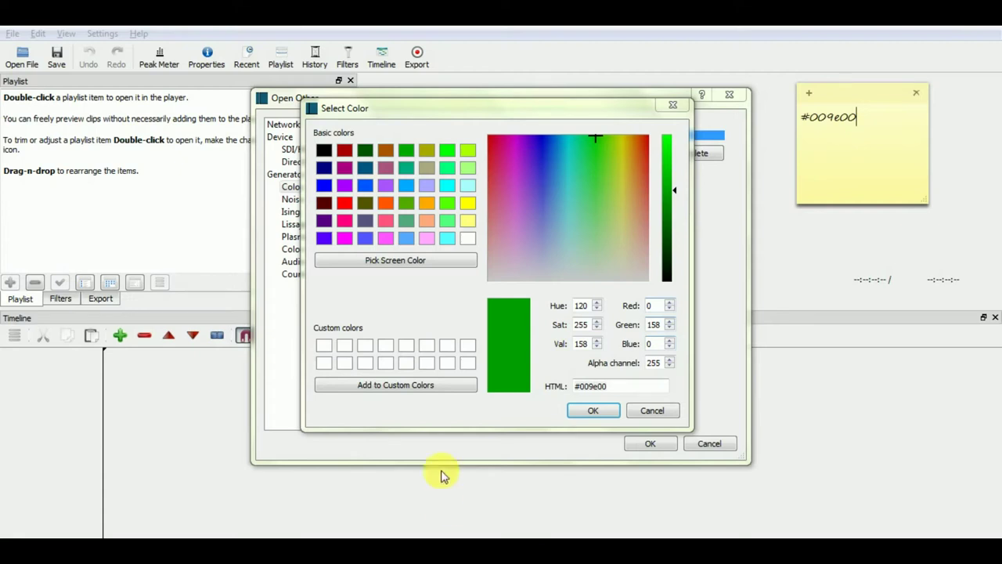
# - Save #009e00 as a custom colour and create the green colour clip
pyautogui.click(438, 418)
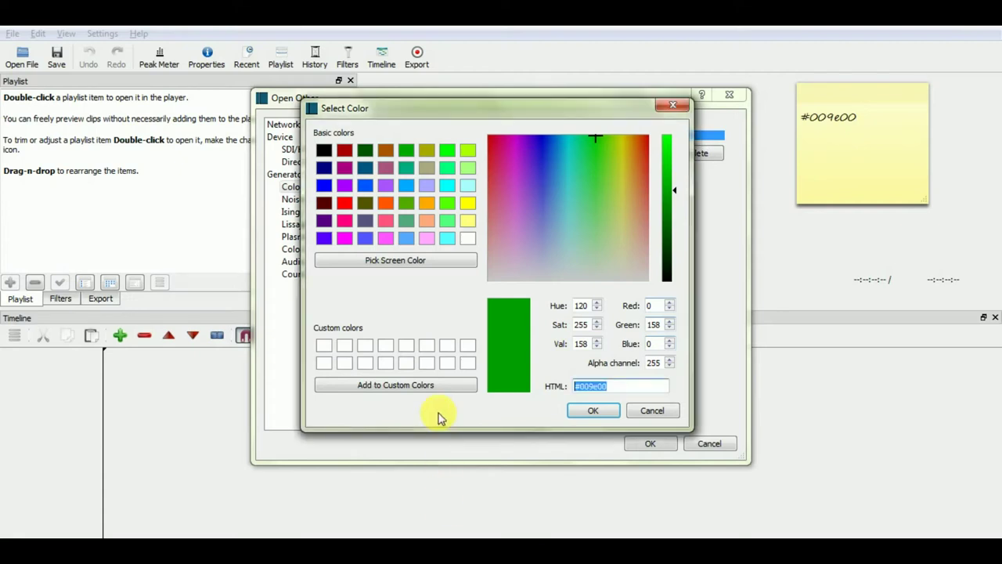
pyautogui.click(398, 385)
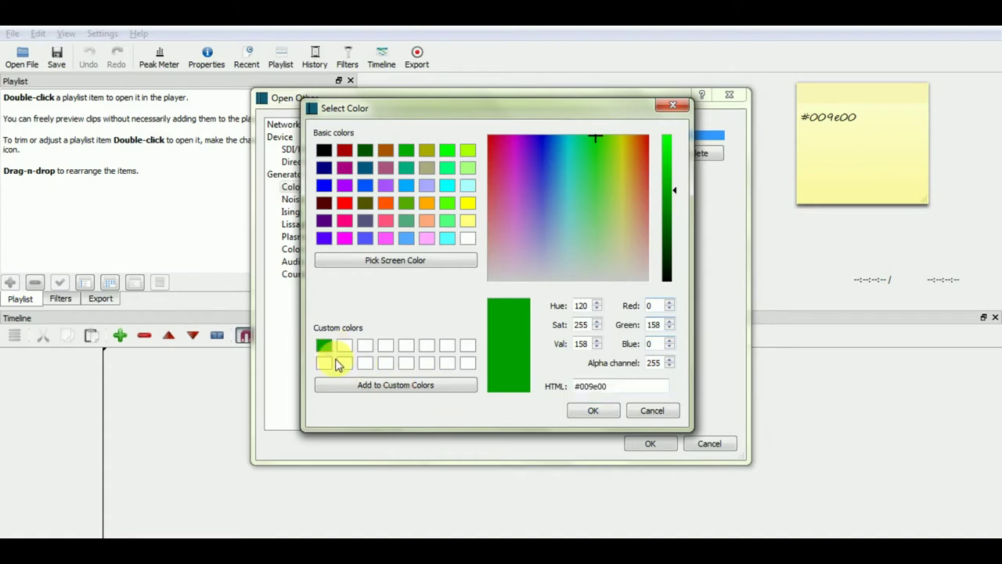
pyautogui.click(610, 412)
pyautogui.click(650, 443)
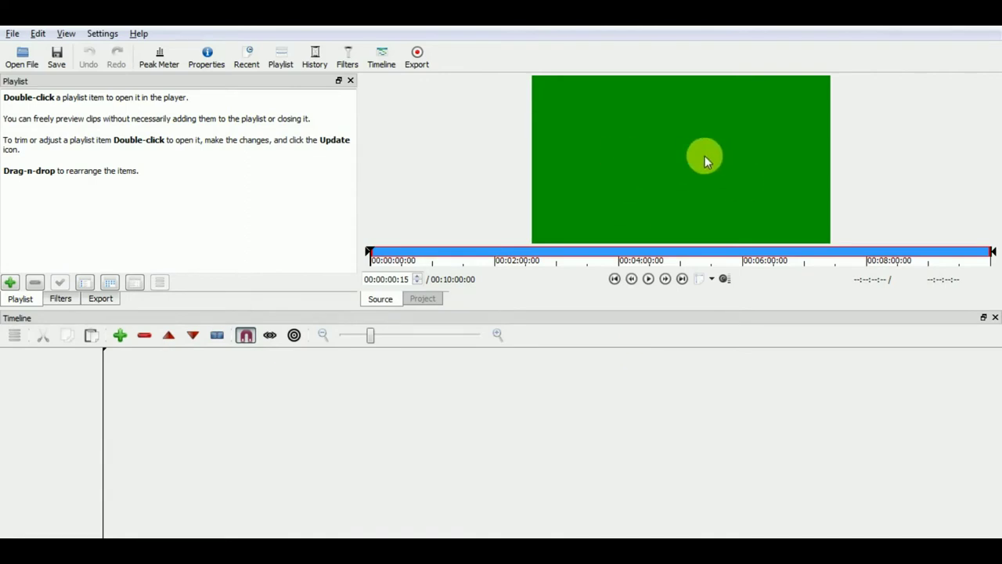
# - Add the green clip to the playlist, add video track V1, and place the clip on it
pyautogui.moveTo(704, 159); pyautogui.dragTo(142, 183)
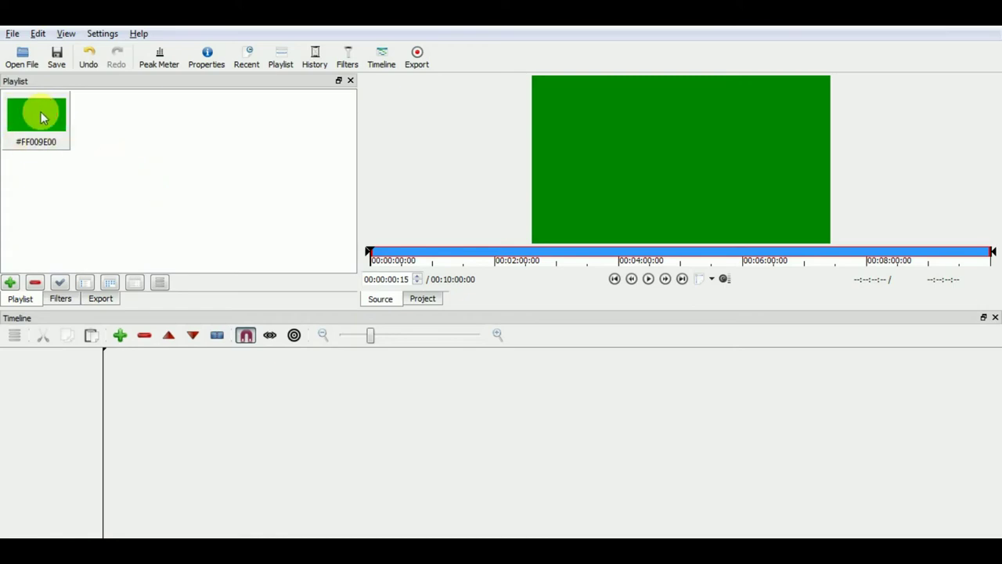
pyautogui.moveTo(43, 118); pyautogui.dragTo(12, 338)
pyautogui.click(13, 338)
pyautogui.click(63, 362)
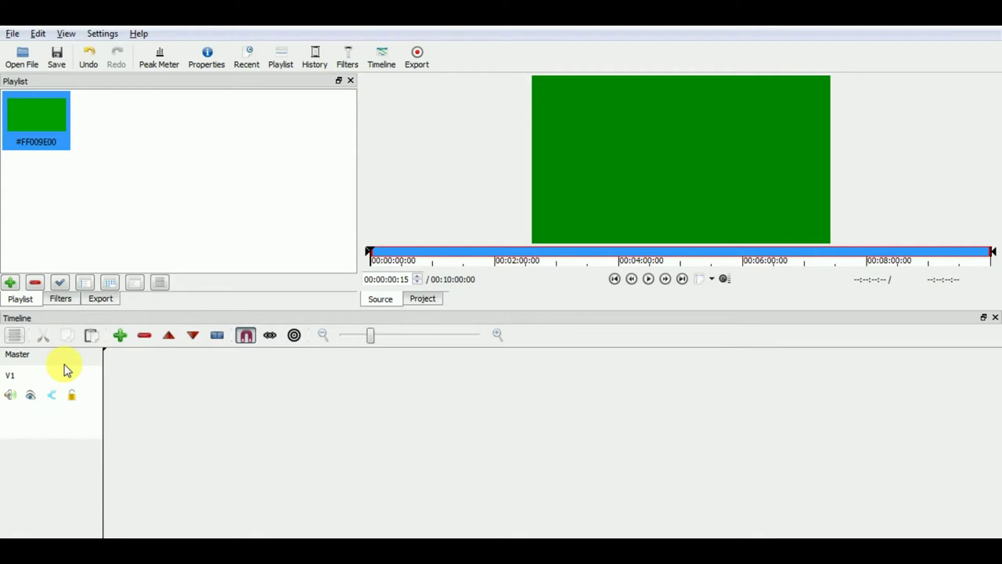
pyautogui.moveTo(45, 112); pyautogui.dragTo(186, 399)
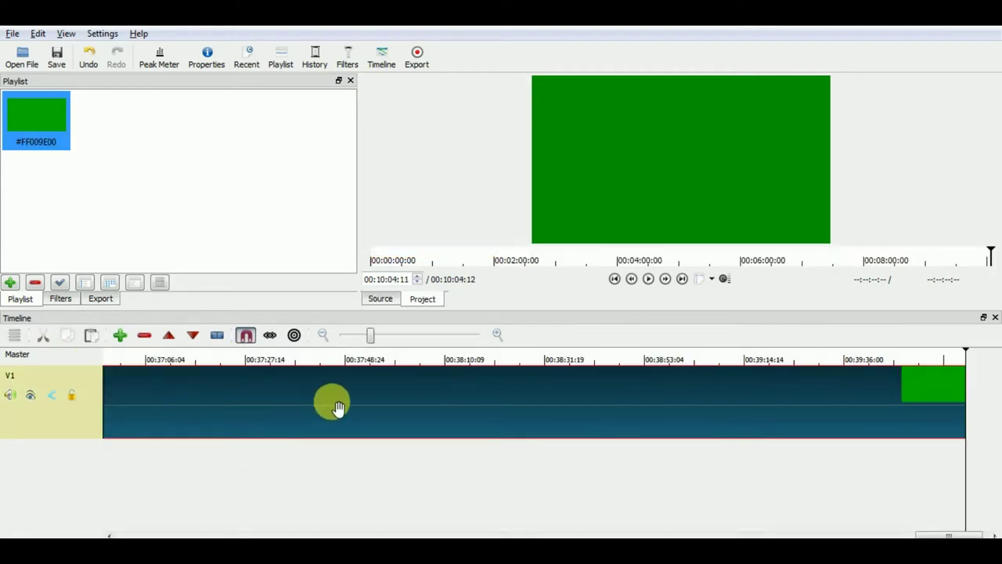
# - Add a Text filter to the green colour clip
pyautogui.click(353, 335)
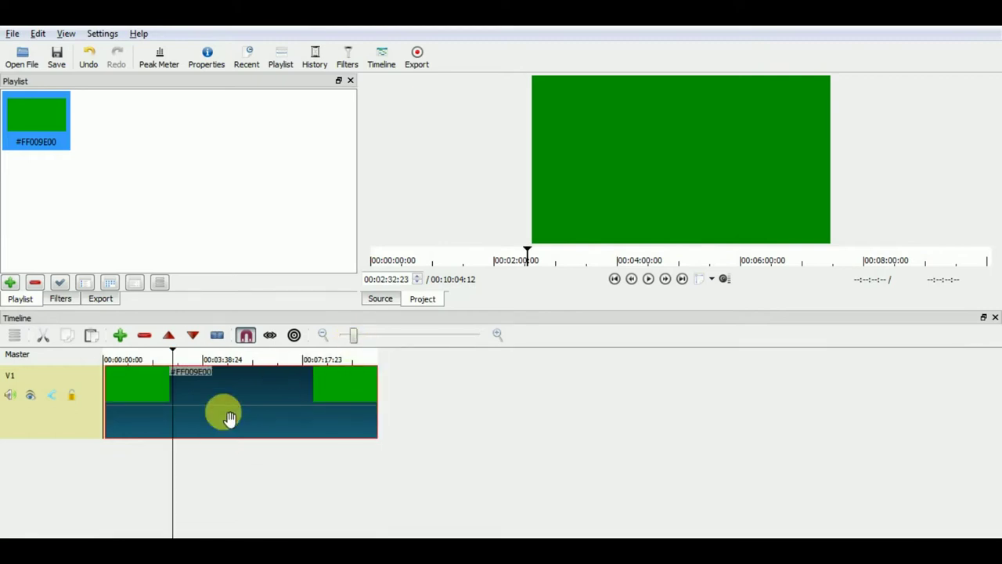
pyautogui.click(61, 298)
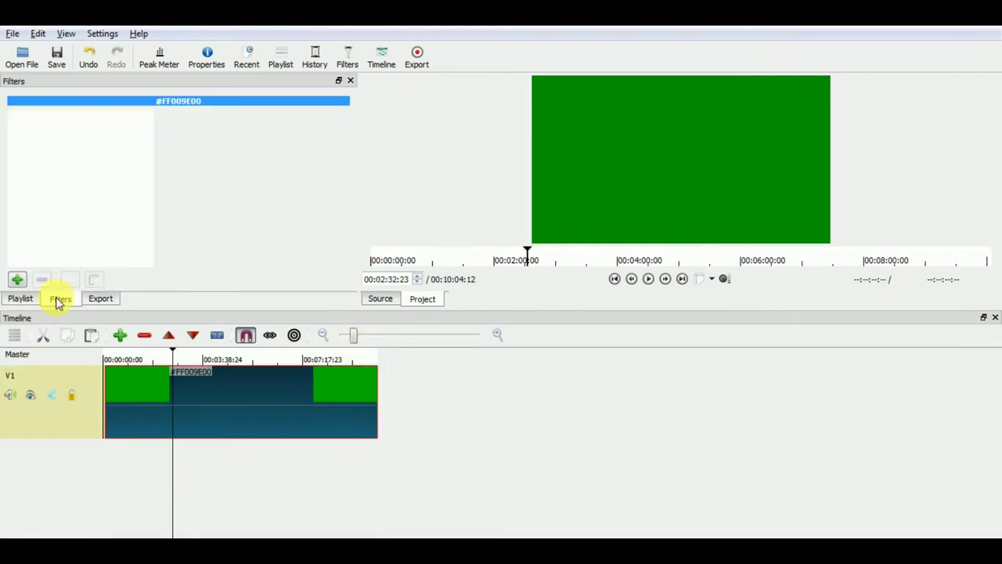
pyautogui.click(18, 279)
pyautogui.scroll(-3, 61, 215)
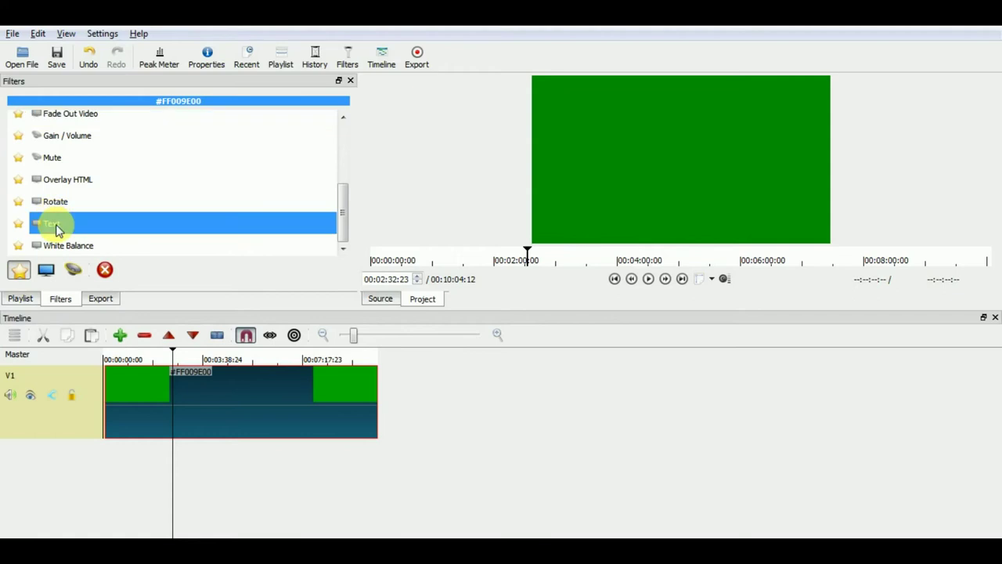
pyautogui.click(57, 225)
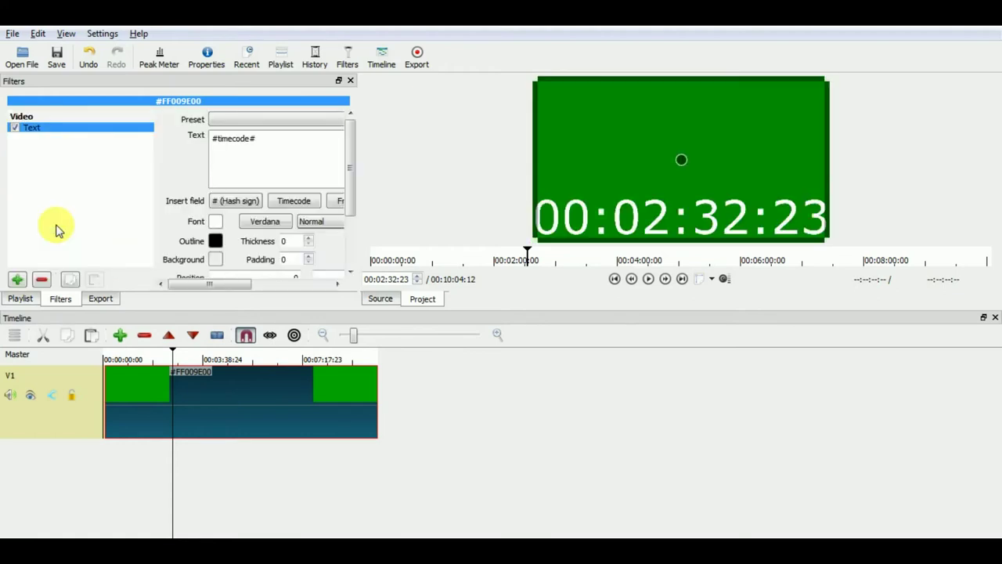
# - Replace the timecode placeholder with 'Digital Green Presents' followed by two blank lines
pyautogui.click(272, 162)
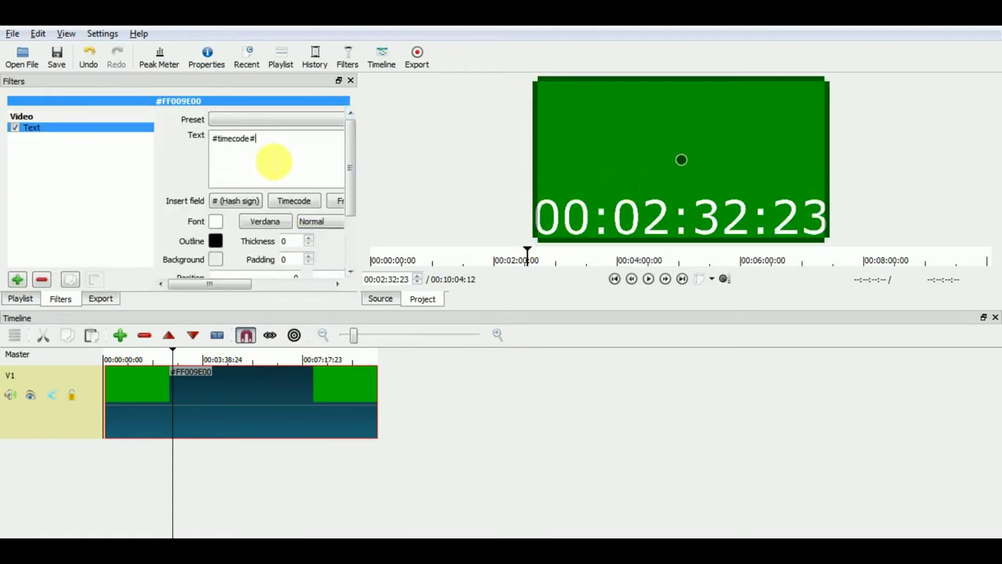
pyautogui.press('BackSpace')
pyautogui.press('BackSpace')
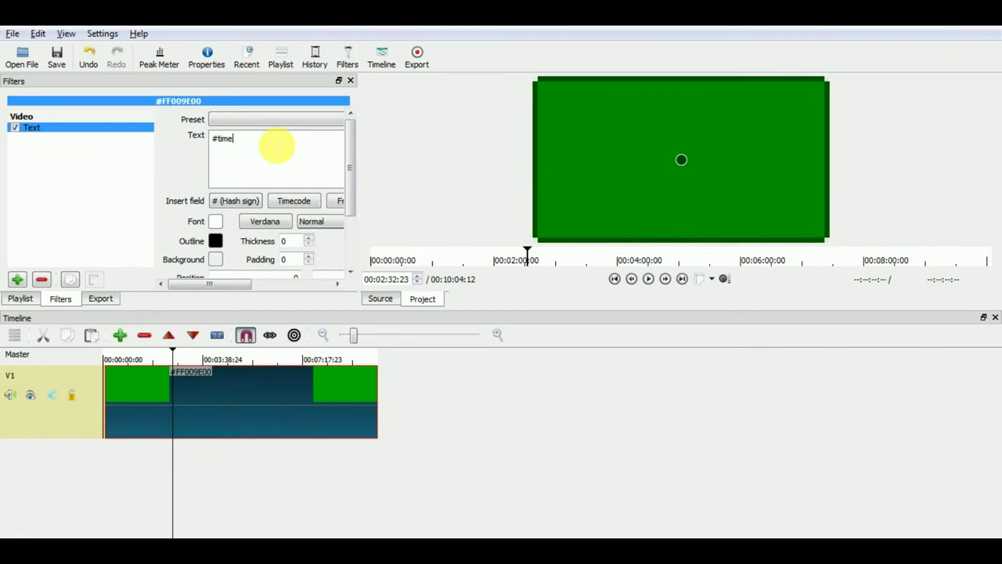
pyautogui.write('Dig')
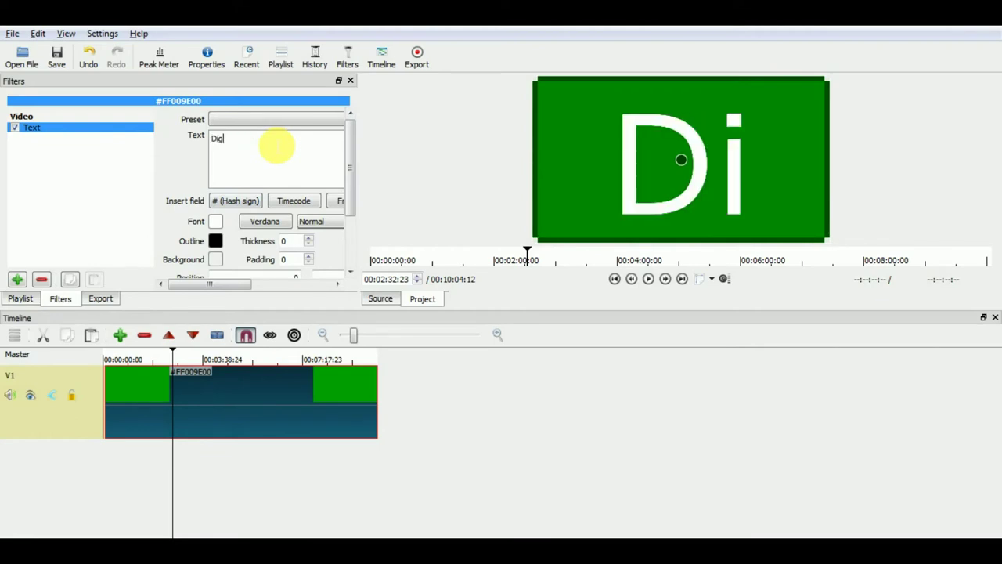
pyautogui.write('ital Gree')
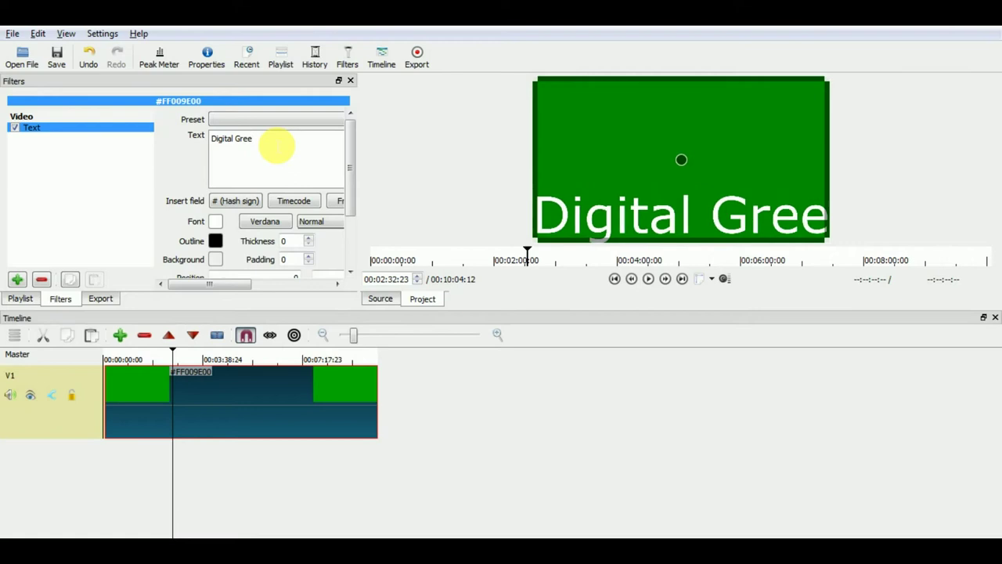
pyautogui.write('n Presents')
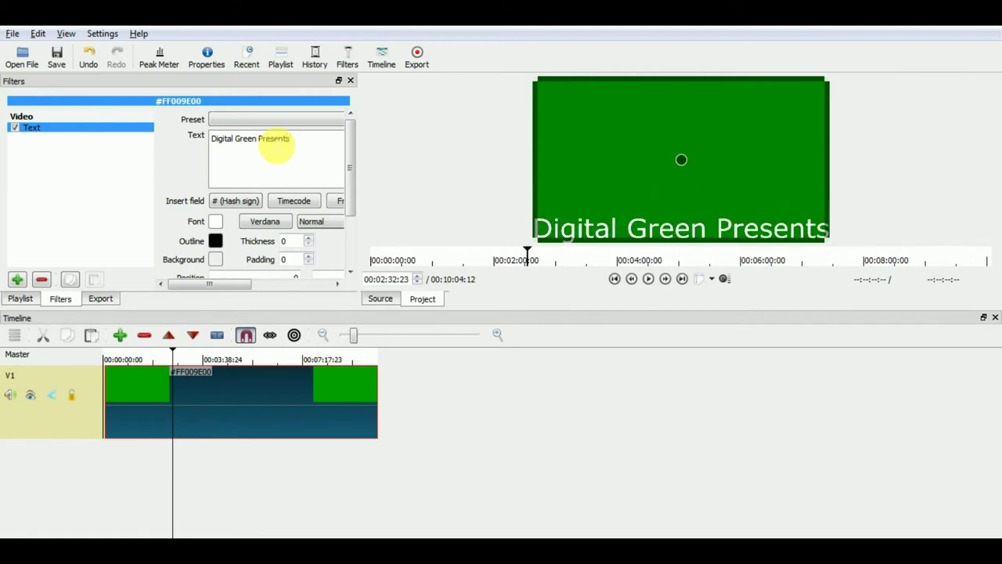
pyautogui.press('Return')
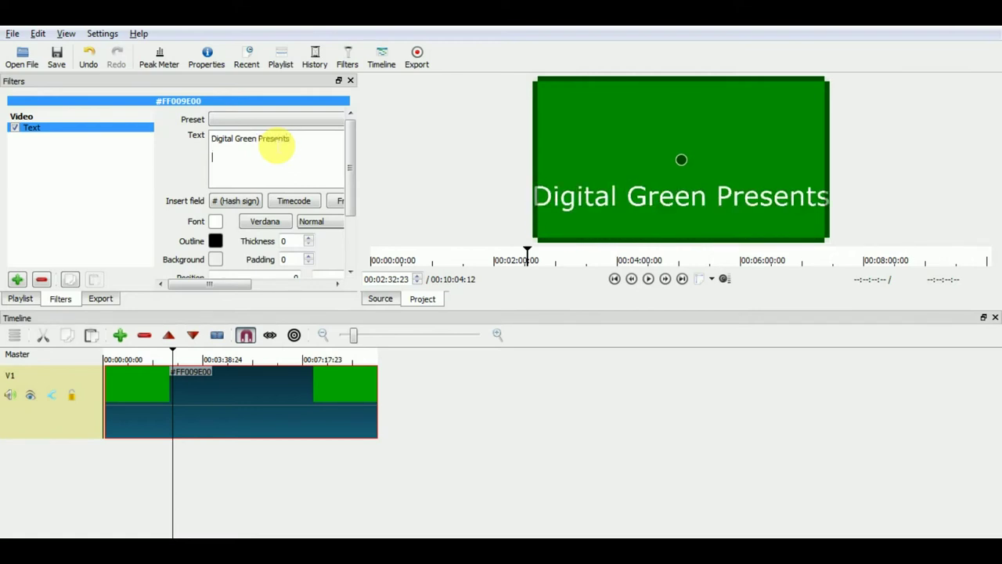
pyautogui.press('Return')
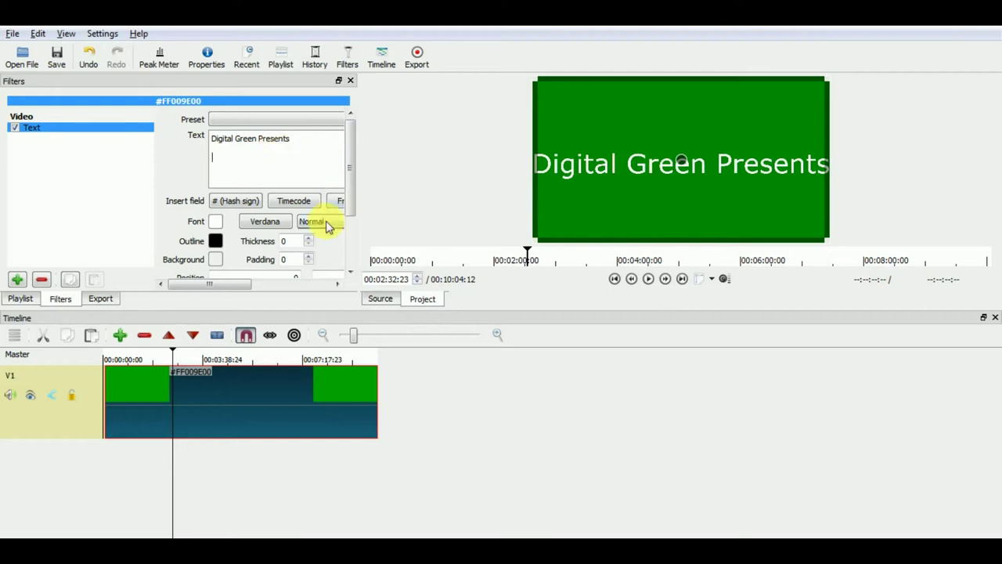
# - Shrink the title's text frame in the preview and type the second line 'Another line here'
pyautogui.moveTo(359, 226); pyautogui.dragTo(464, 227)
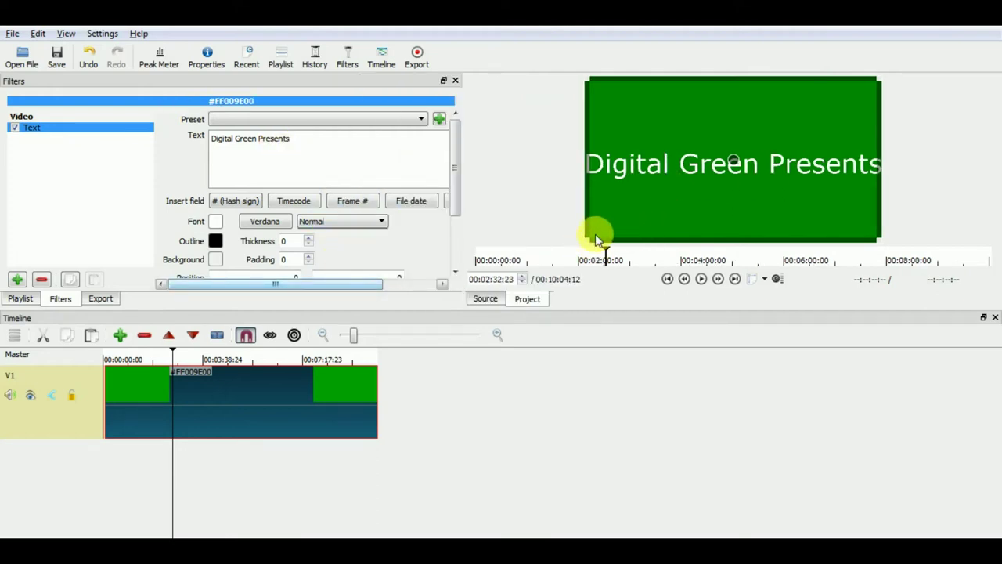
pyautogui.moveTo(599, 231); pyautogui.dragTo(724, 170)
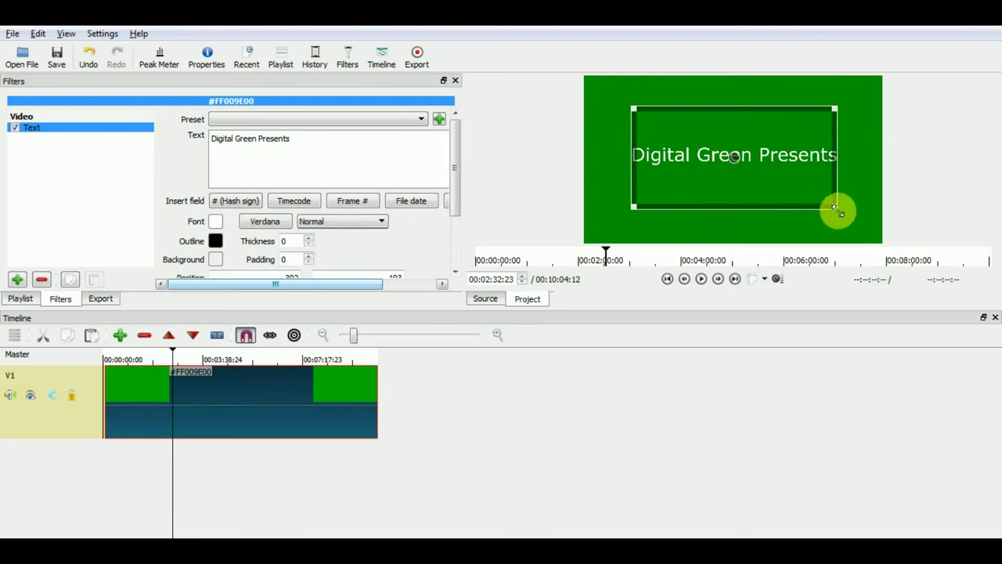
pyautogui.moveTo(836, 209); pyautogui.dragTo(743, 145)
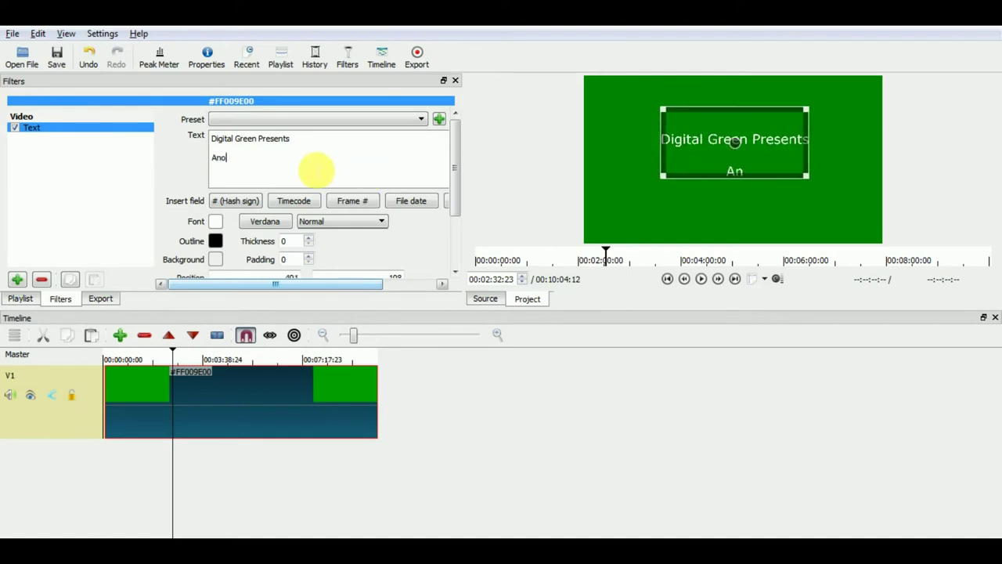
pyautogui.write('ne here')
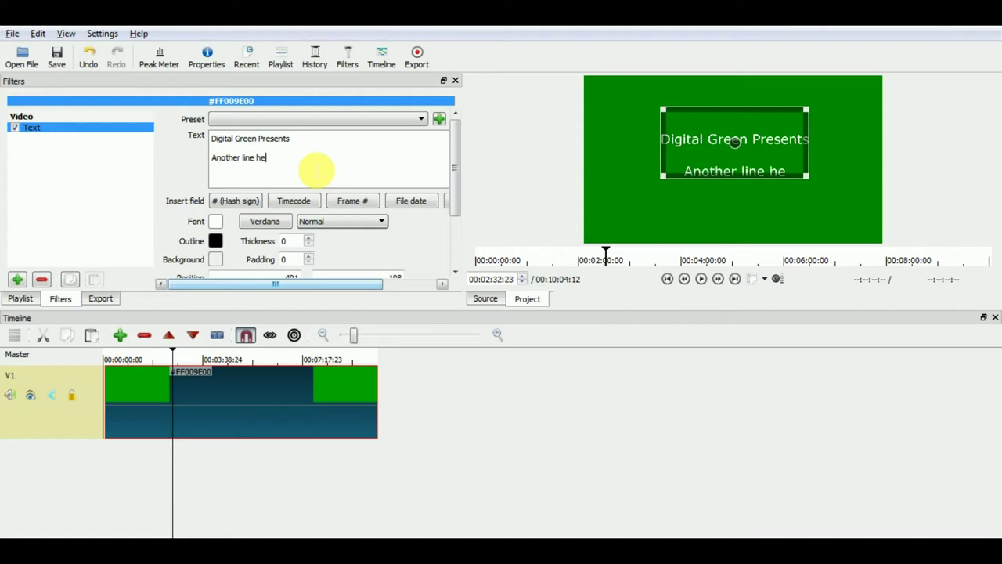
pyautogui.write('...')
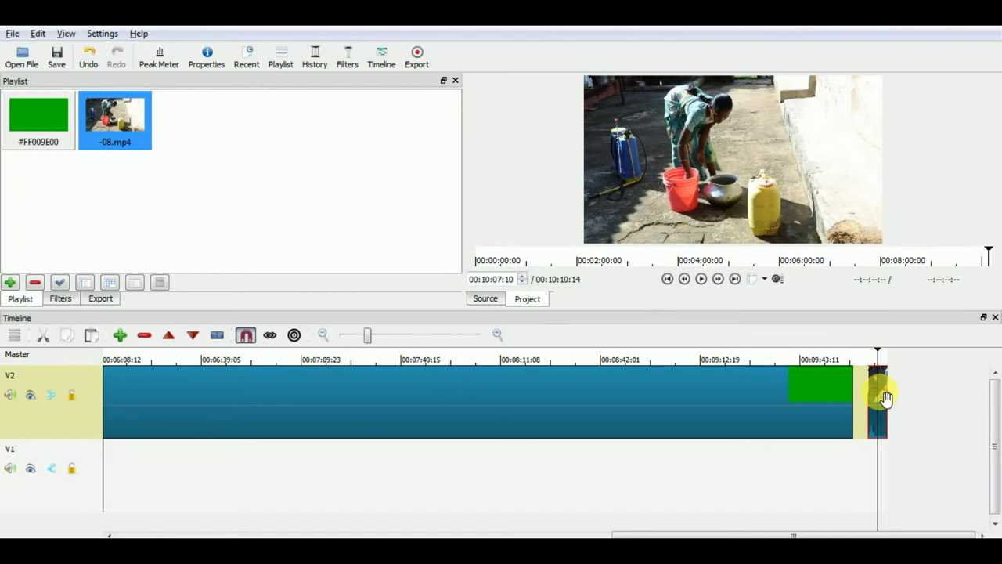
# - Add a Text filter to the -08.mp4 clip reading 'Subtitles here(Only 2 lines)'
pyautogui.click(61, 299)
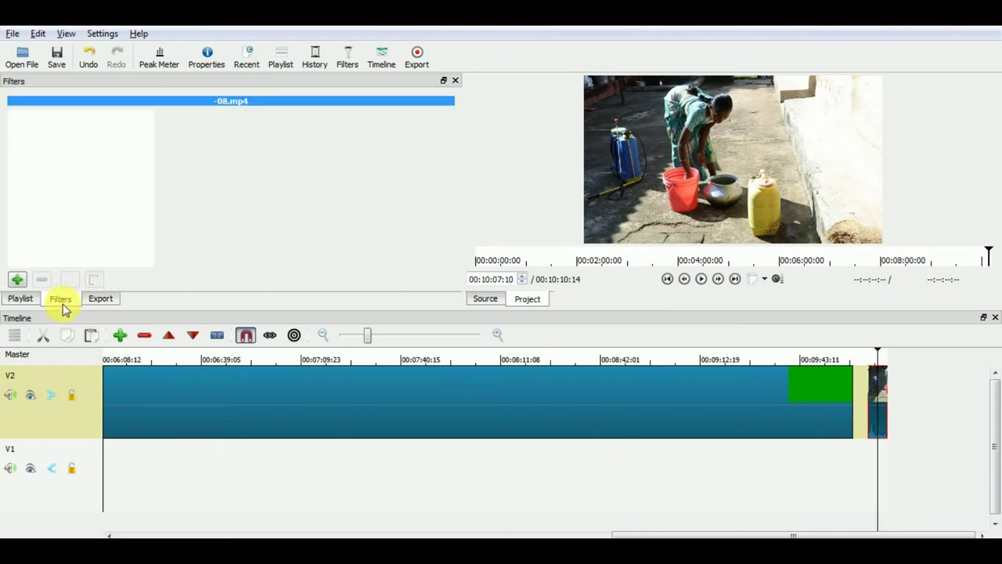
pyautogui.click(17, 280)
pyautogui.scroll(-3, 46, 196)
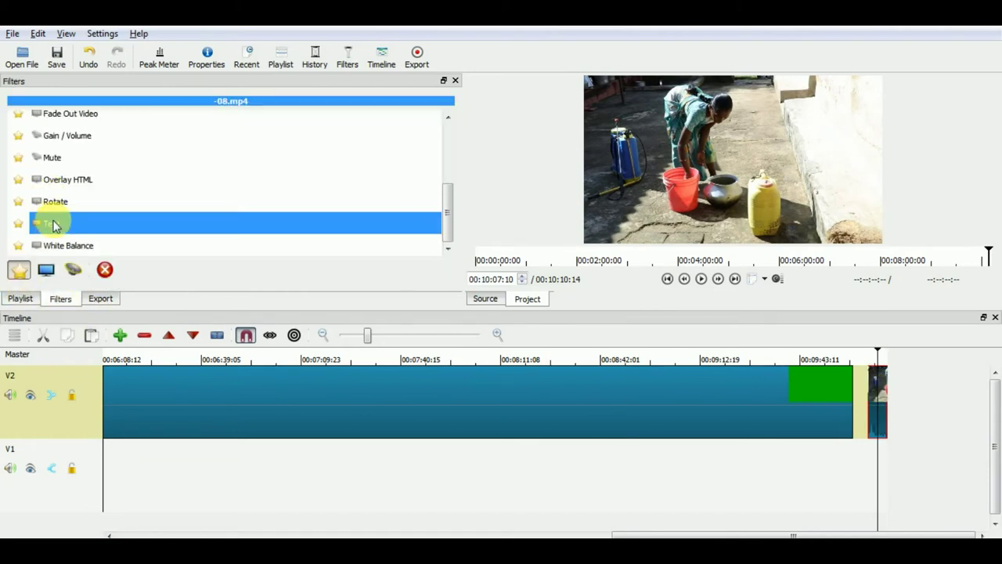
pyautogui.click(54, 222)
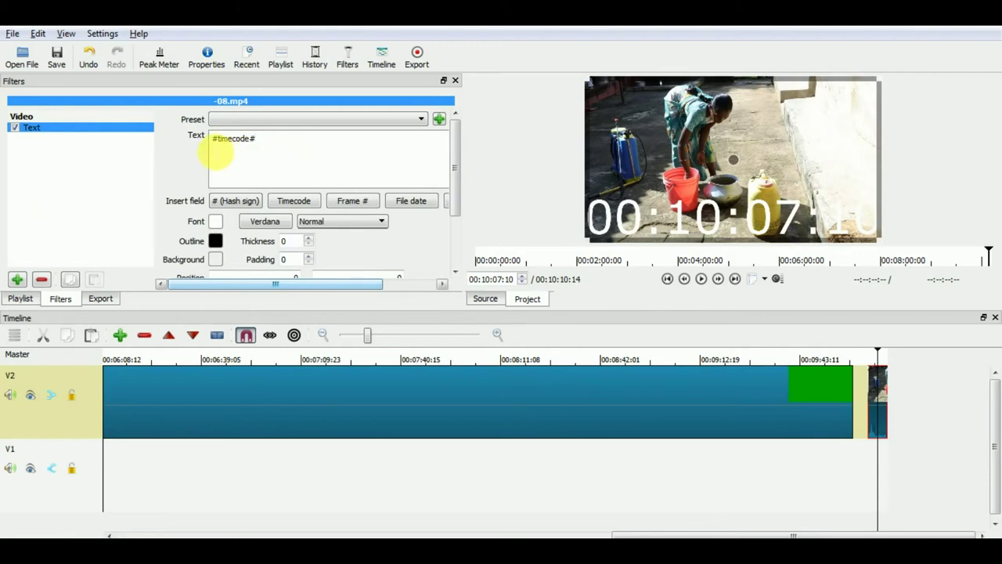
pyautogui.moveTo(285, 146); pyautogui.dragTo(163, 140)
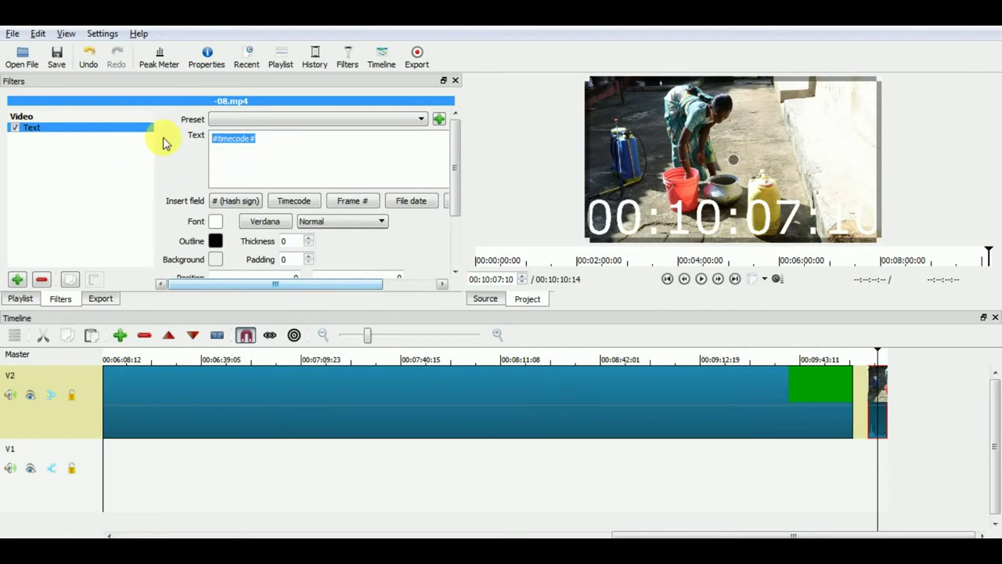
pyautogui.write('Subti')
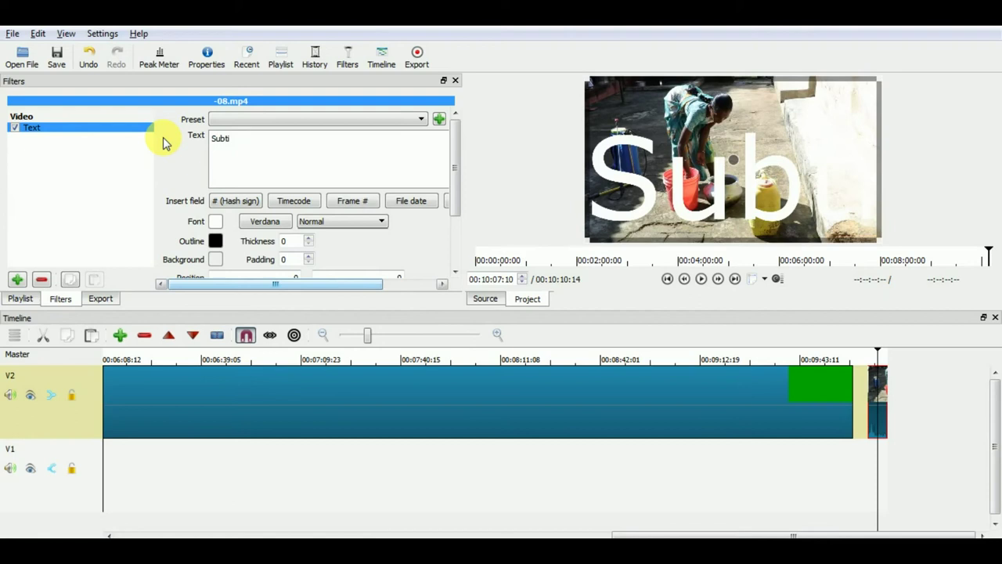
pyautogui.write('tles he')
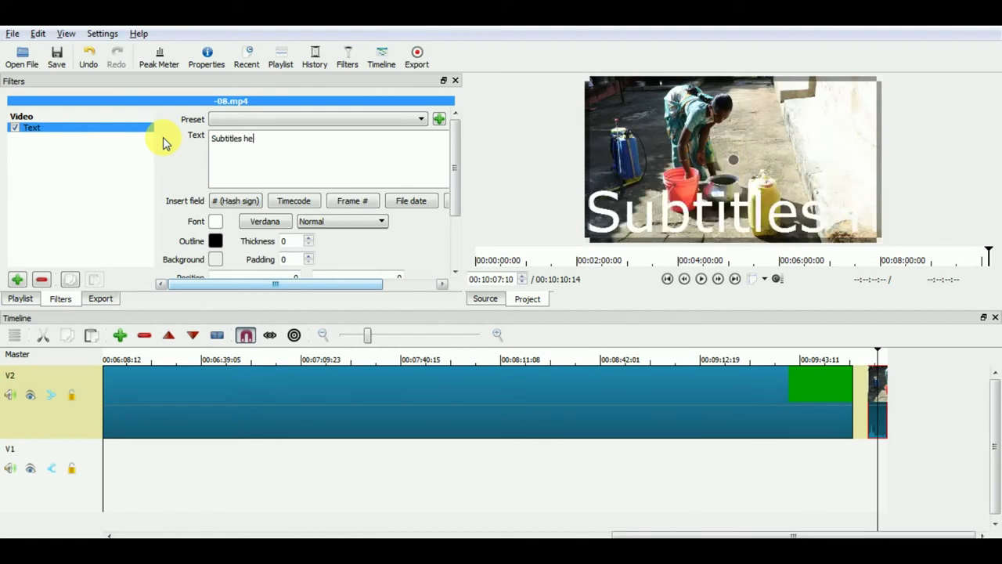
pyautogui.write('re')
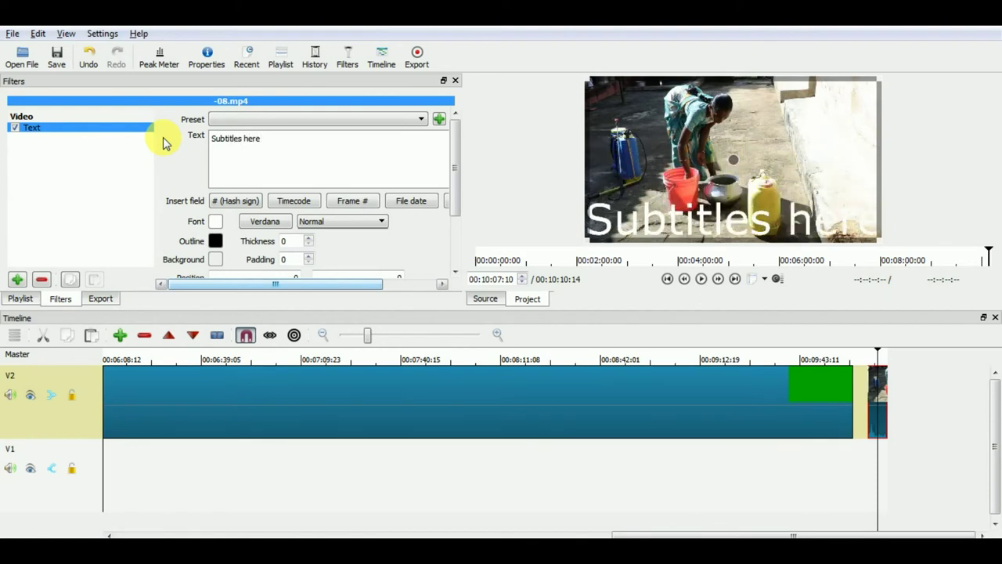
pyautogui.write('(Only 2')
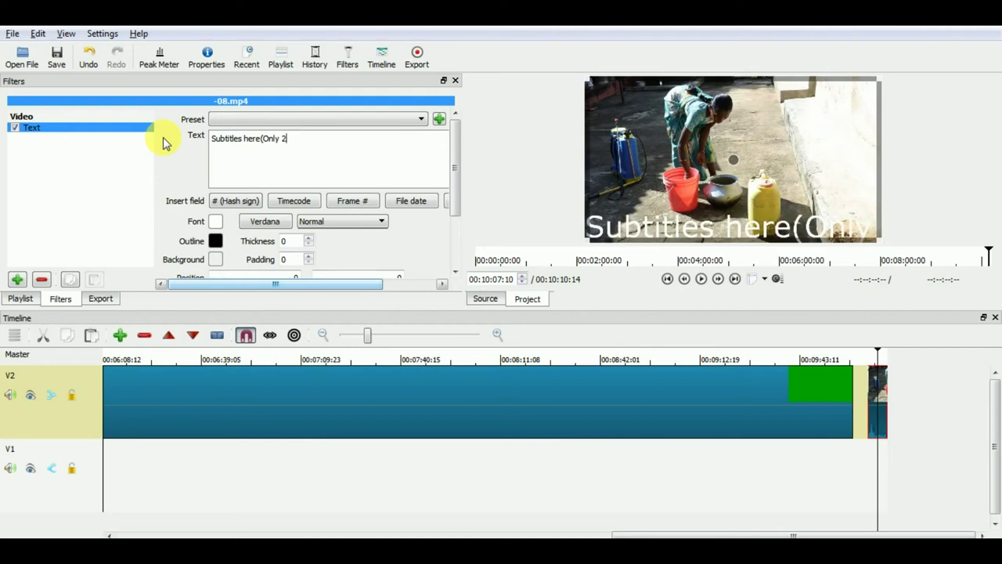
pyautogui.write(' lines)')
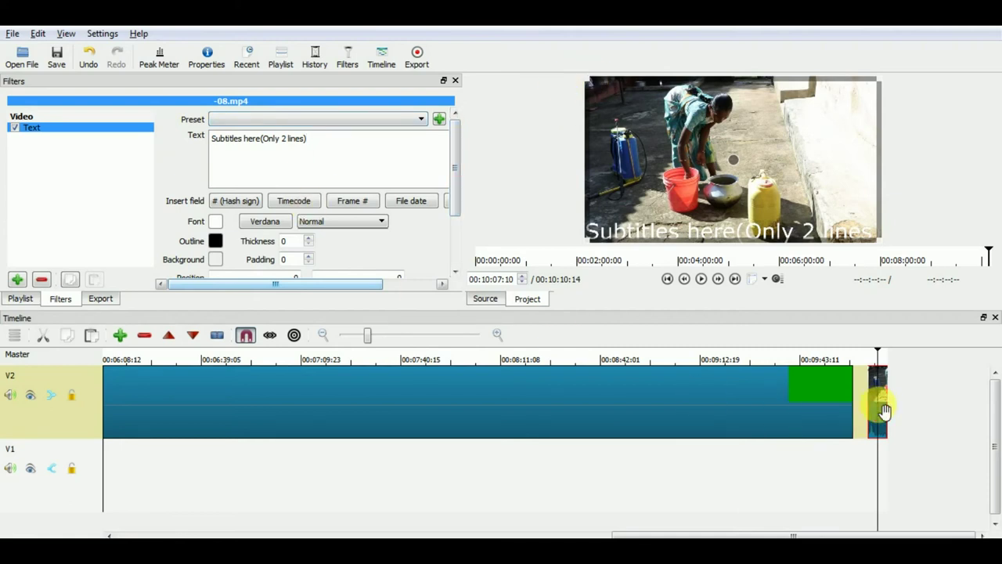
# - Resize the subtitle frame tightly around the line and centre it near the bottom
pyautogui.moveTo(593, 87); pyautogui.dragTo(634, 228)
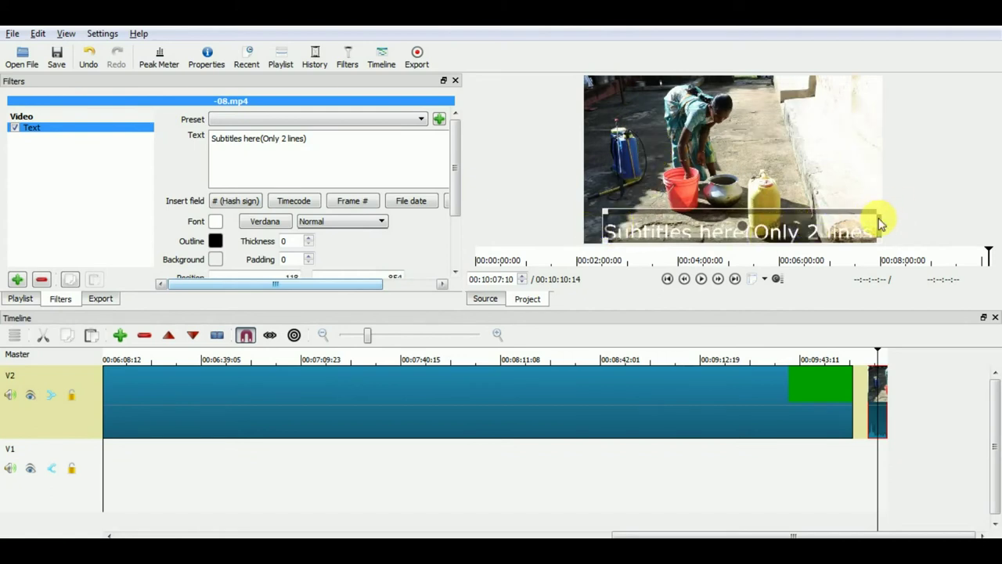
pyautogui.moveTo(879, 224); pyautogui.dragTo(883, 222)
pyautogui.moveTo(746, 229)
pyautogui.mouseDown()
pyautogui.moveTo(727, 222)
pyautogui.moveTo(740, 227)
pyautogui.mouseUp()
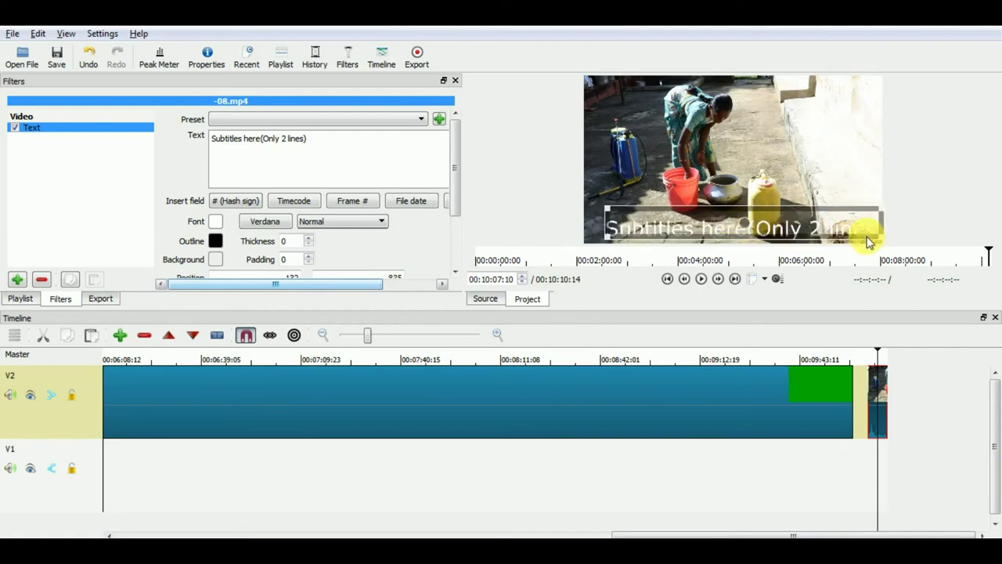
pyautogui.moveTo(873, 232); pyautogui.dragTo(766, 221)
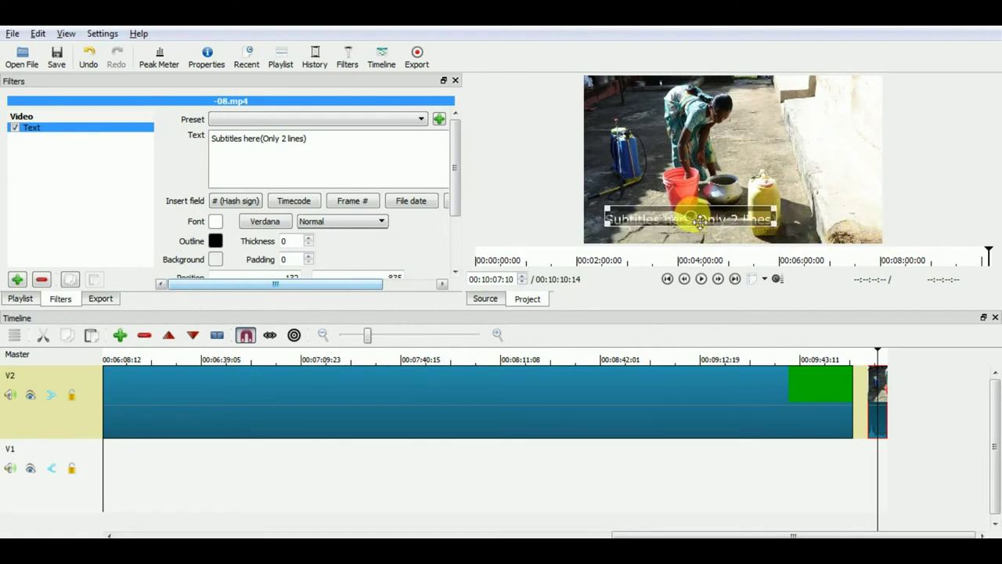
pyautogui.moveTo(671, 217); pyautogui.dragTo(740, 231)
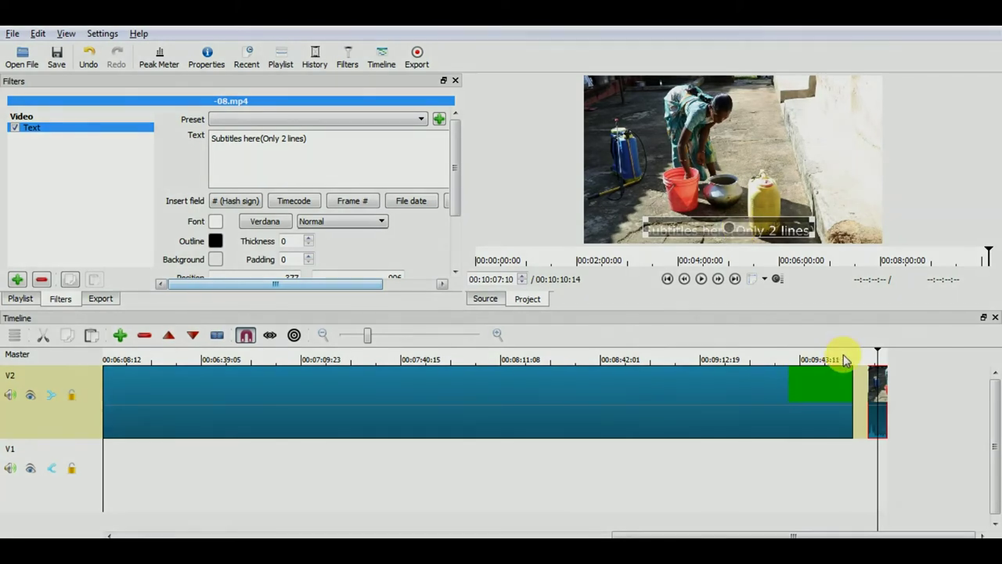
# - Open the 'JSLPS logo' image from Documents > Logo in the source player
pyautogui.click(865, 354)
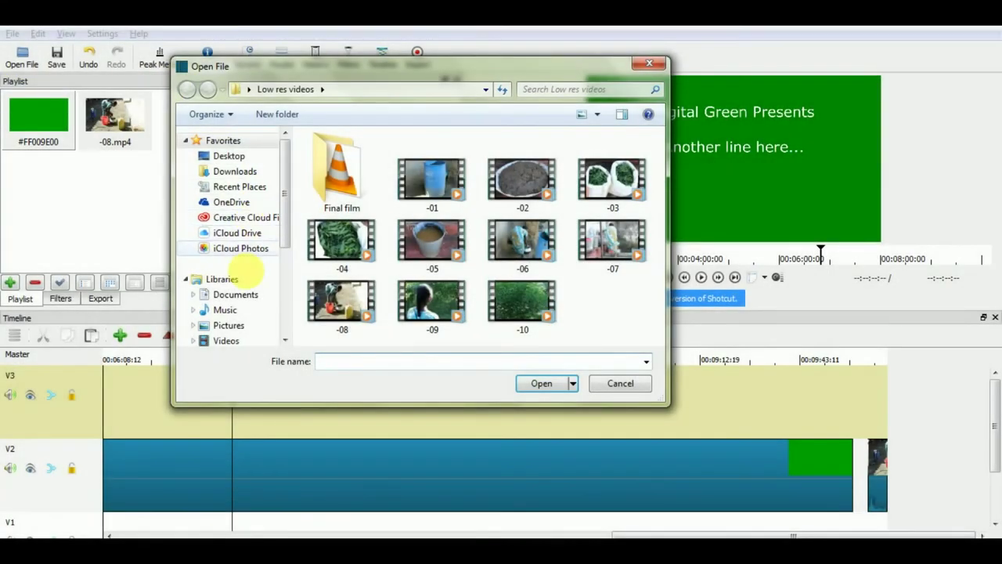
pyautogui.click(248, 301)
pyautogui.doubleClick(331, 288)
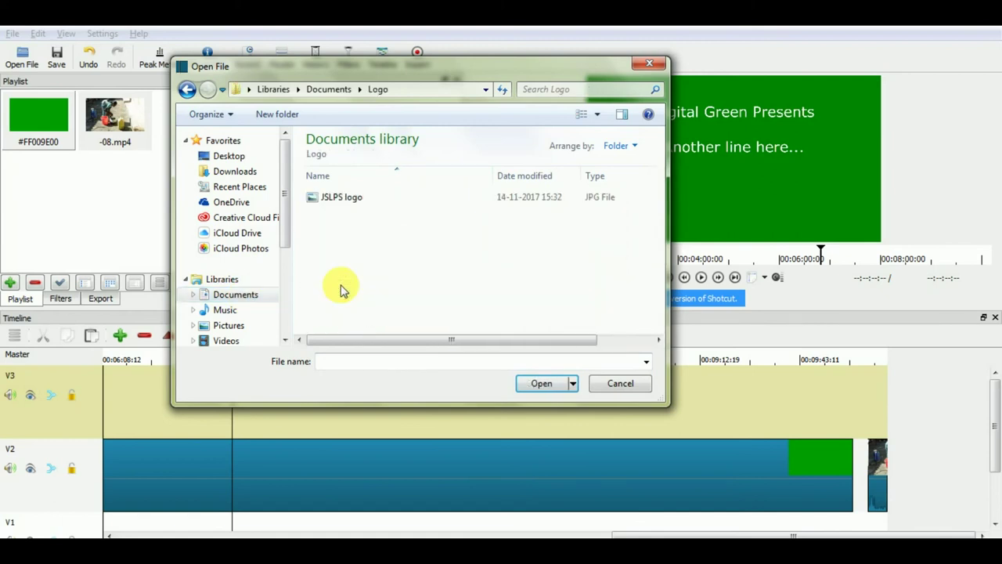
pyautogui.click(338, 200)
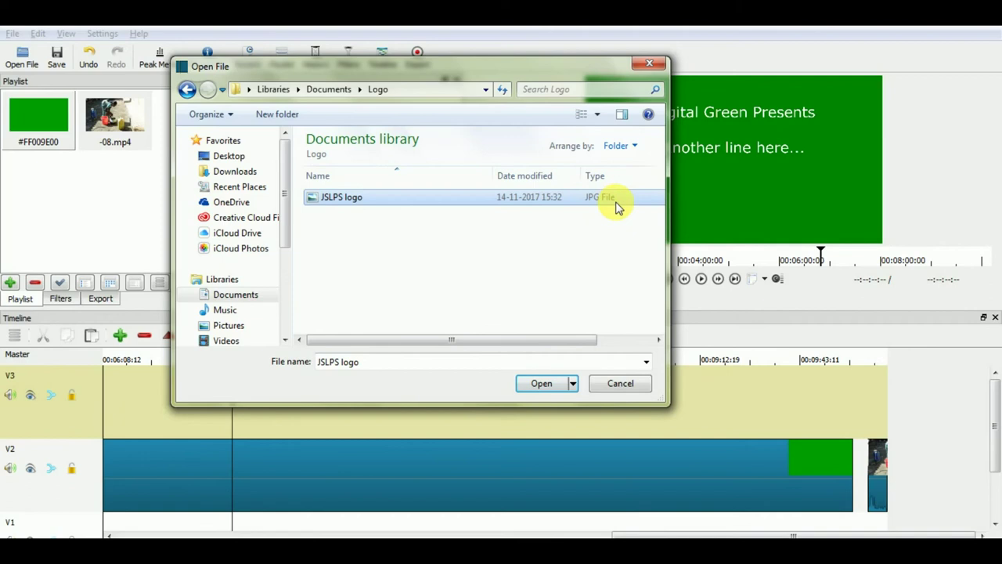
pyautogui.click(551, 381)
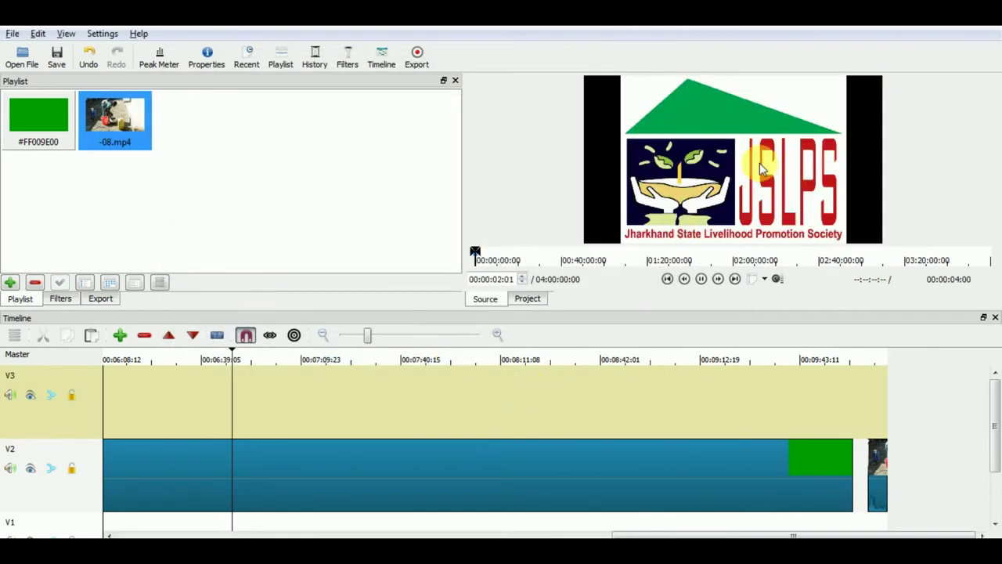
# - Add the JSLPS logo to the playlist and place it at the start of track V3
pyautogui.moveTo(759, 161); pyautogui.dragTo(215, 212)
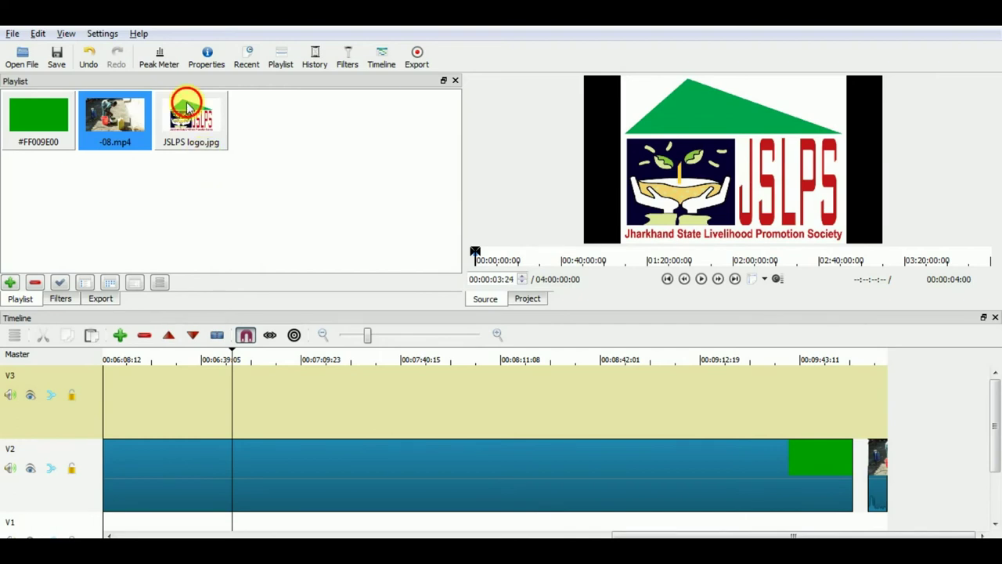
pyautogui.moveTo(185, 117); pyautogui.dragTo(108, 392)
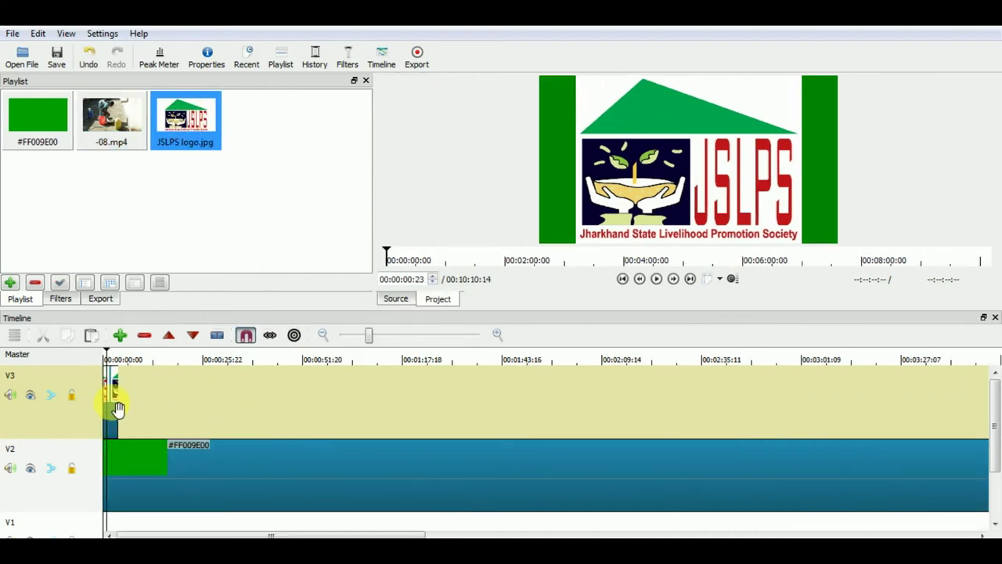
pyautogui.click(117, 407)
# - Add the Size and Position filter from the Video filter list to the logo clip
pyautogui.click(56, 298)
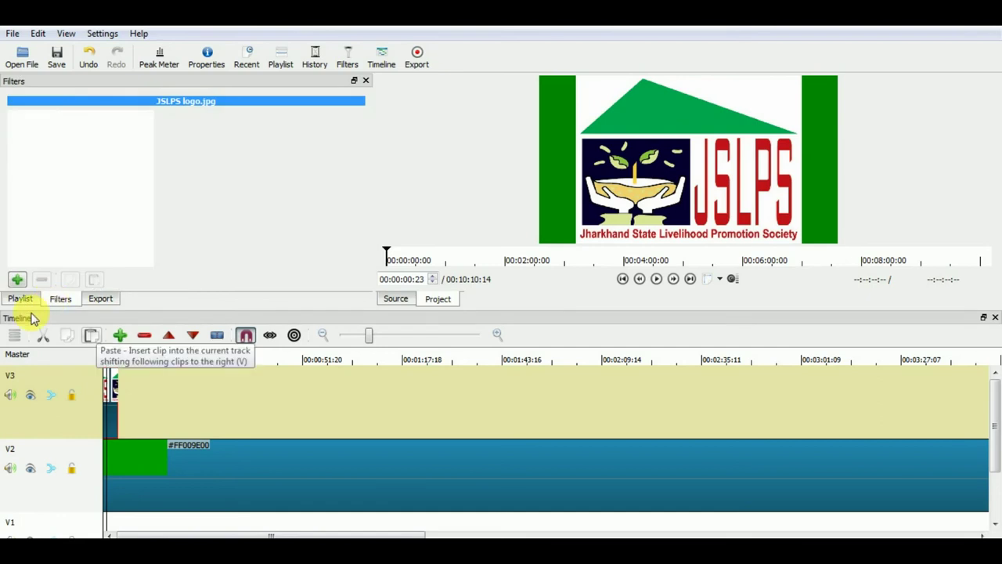
pyautogui.click(17, 279)
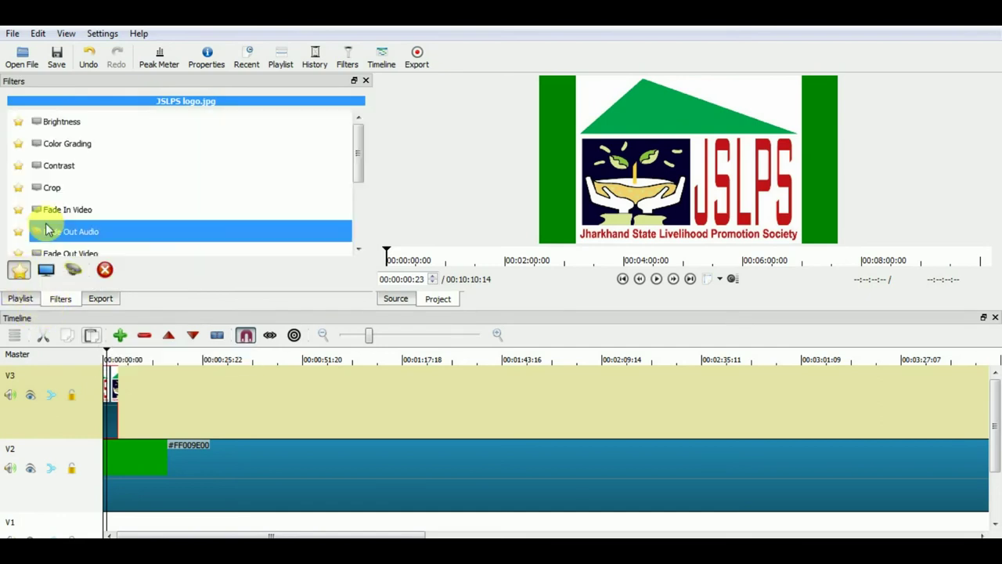
pyautogui.click(45, 269)
pyautogui.scroll(-2, 70, 225)
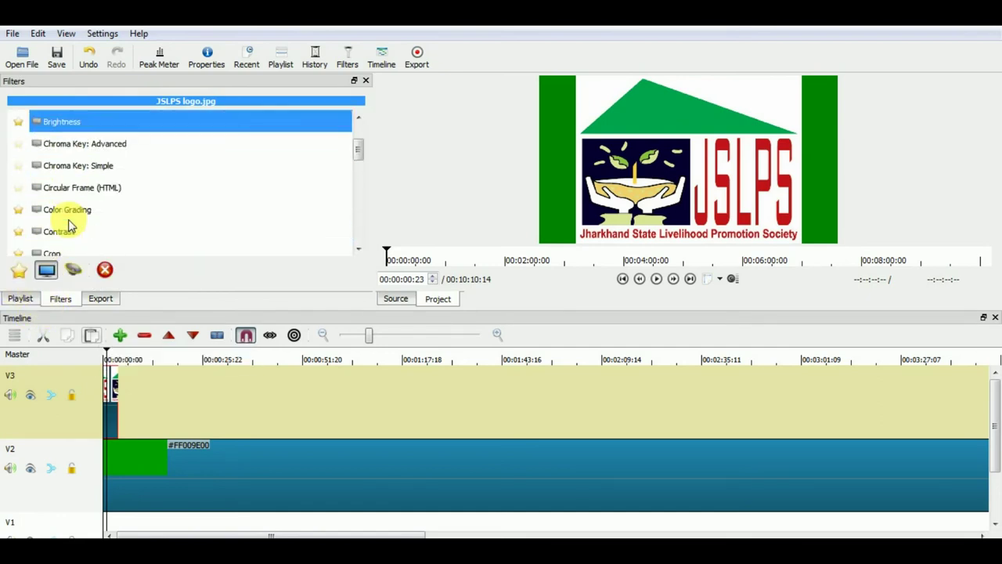
pyautogui.scroll(-8, 69, 224)
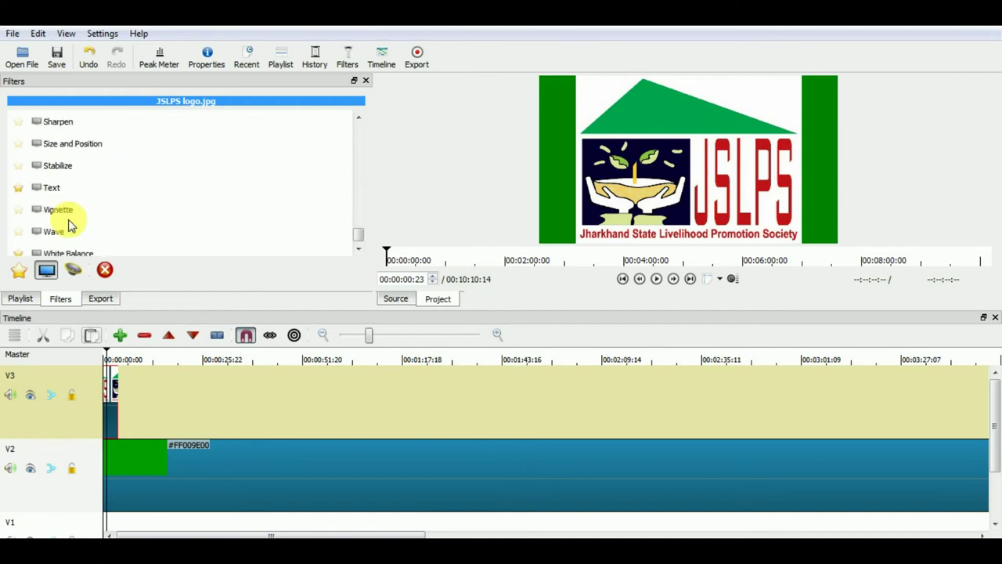
pyautogui.click(74, 143)
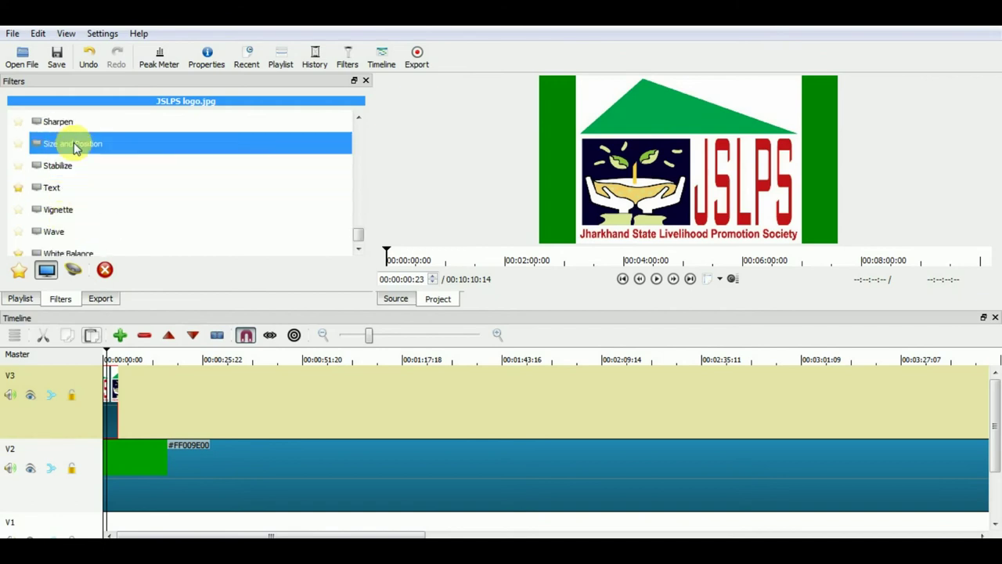
pyautogui.click(123, 153)
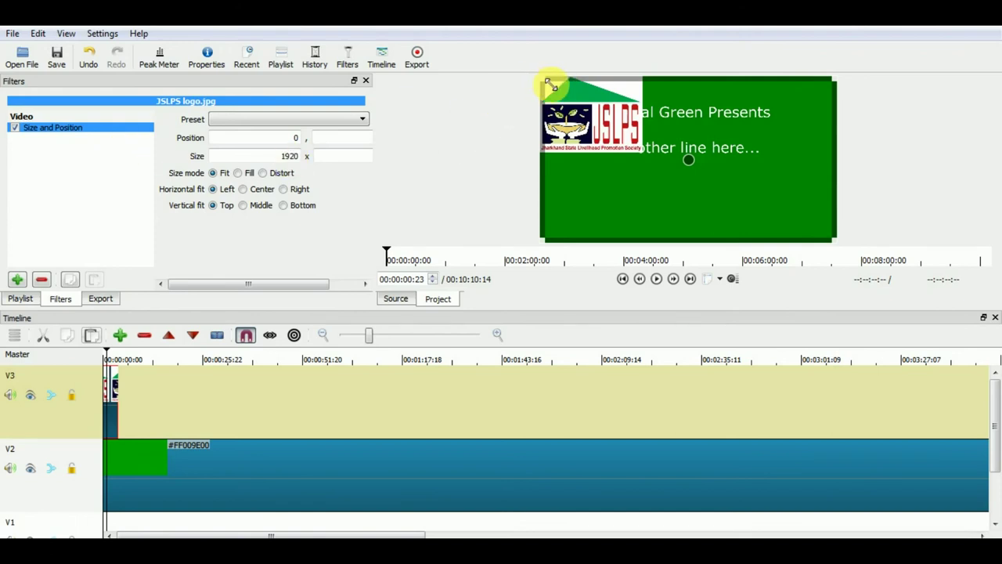
# - Scale the JSLPS logo down to about 340 and position it in the frame's top-right corner
pyautogui.moveTo(551, 85); pyautogui.dragTo(714, 135)
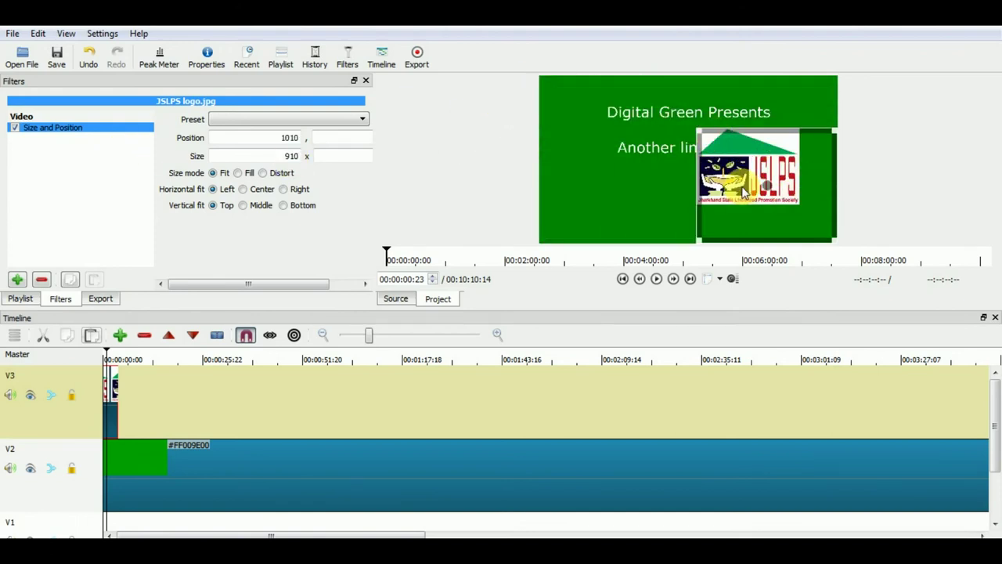
pyautogui.moveTo(836, 243); pyautogui.dragTo(793, 198)
pyautogui.moveTo(756, 162); pyautogui.dragTo(793, 116)
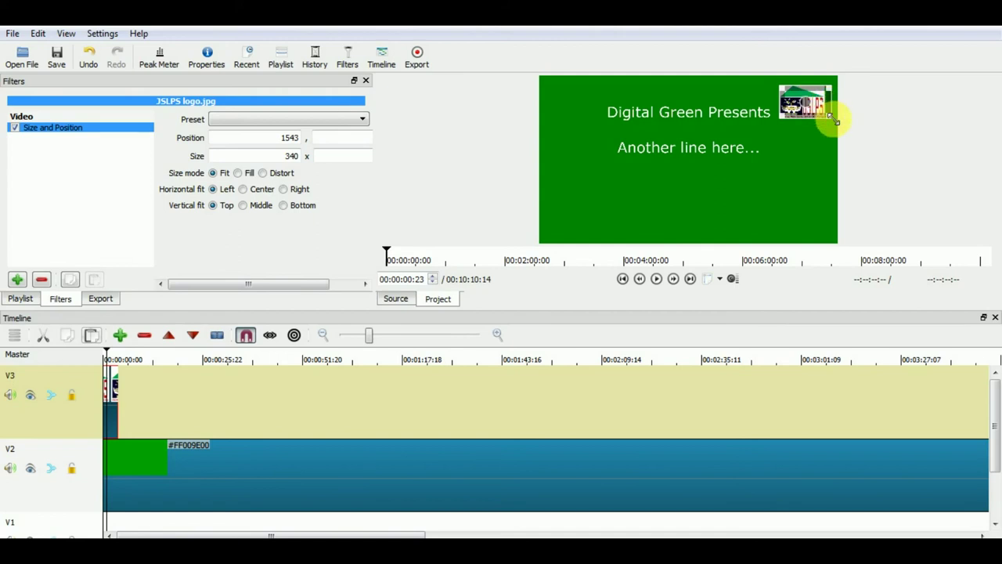
pyautogui.moveTo(821, 113)
pyautogui.mouseDown()
pyautogui.moveTo(825, 124)
pyautogui.moveTo(816, 105)
pyautogui.mouseUp()
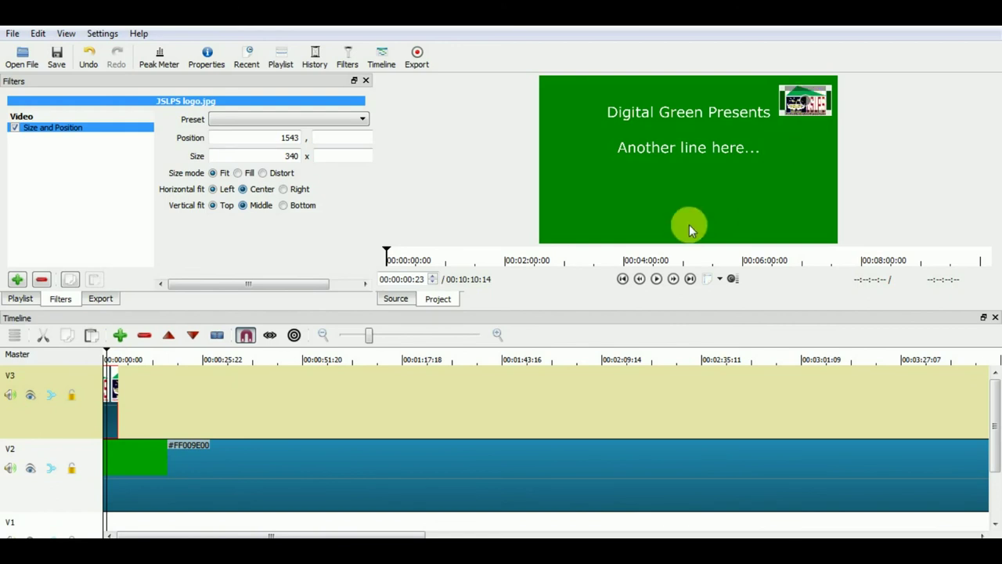
# - Extend the V3 logo clip's right edge to the end of the video, then check the final frames
pyautogui.moveTo(123, 416); pyautogui.dragTo(766, 407)
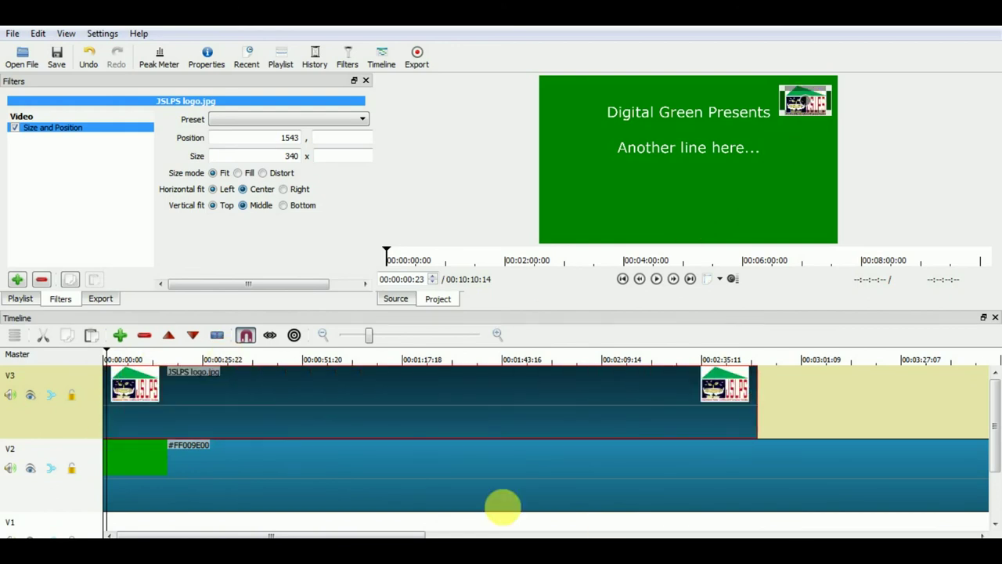
pyautogui.moveTo(422, 535); pyautogui.dragTo(532, 534)
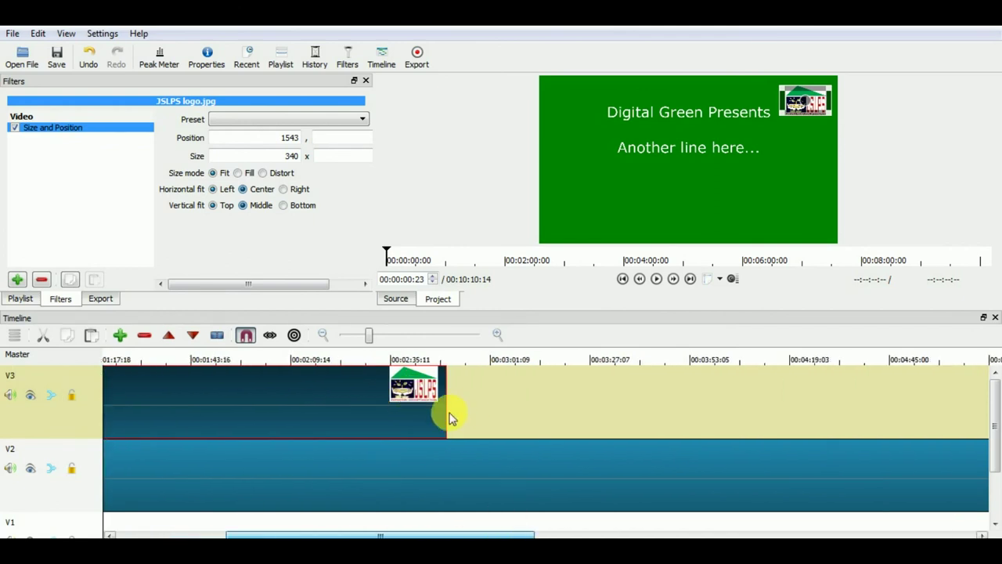
pyautogui.moveTo(451, 415); pyautogui.dragTo(884, 407)
pyautogui.moveTo(473, 535); pyautogui.dragTo(361, 534)
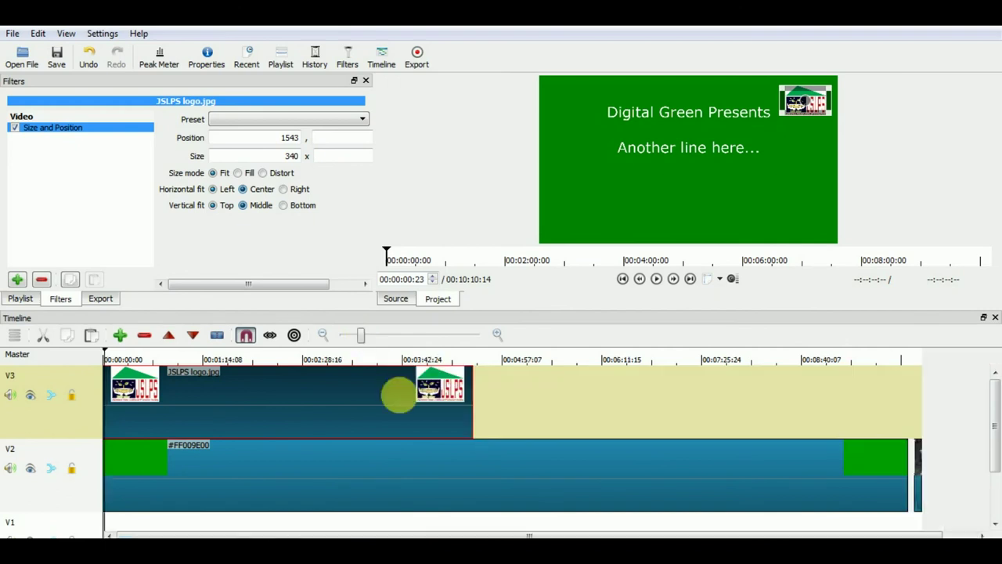
pyautogui.moveTo(470, 398); pyautogui.dragTo(934, 393)
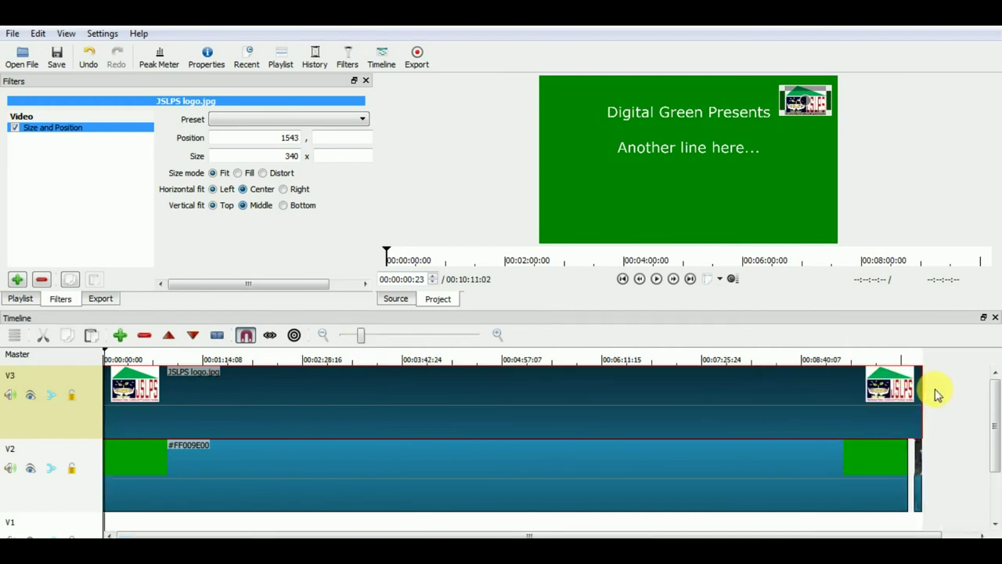
pyautogui.click(912, 356)
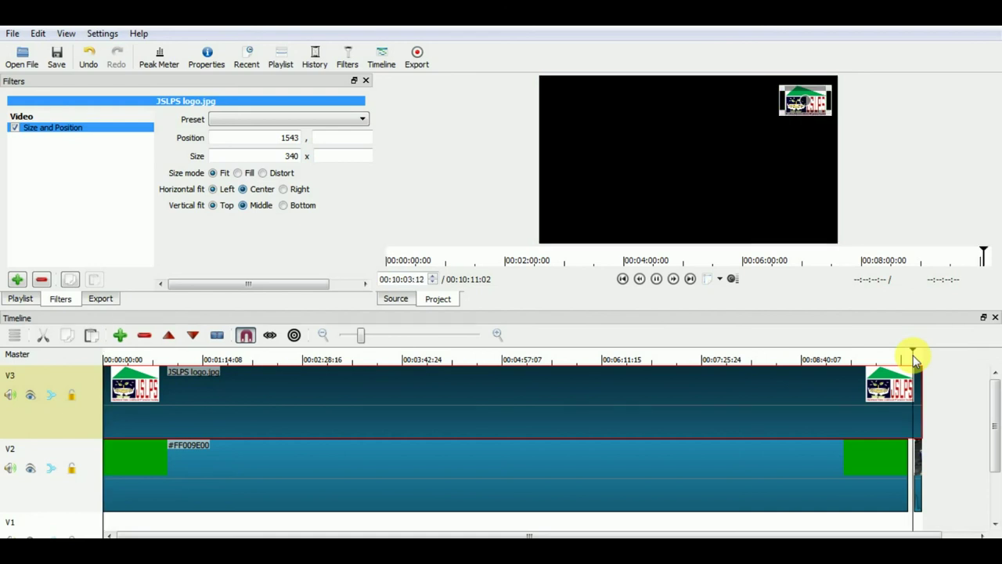